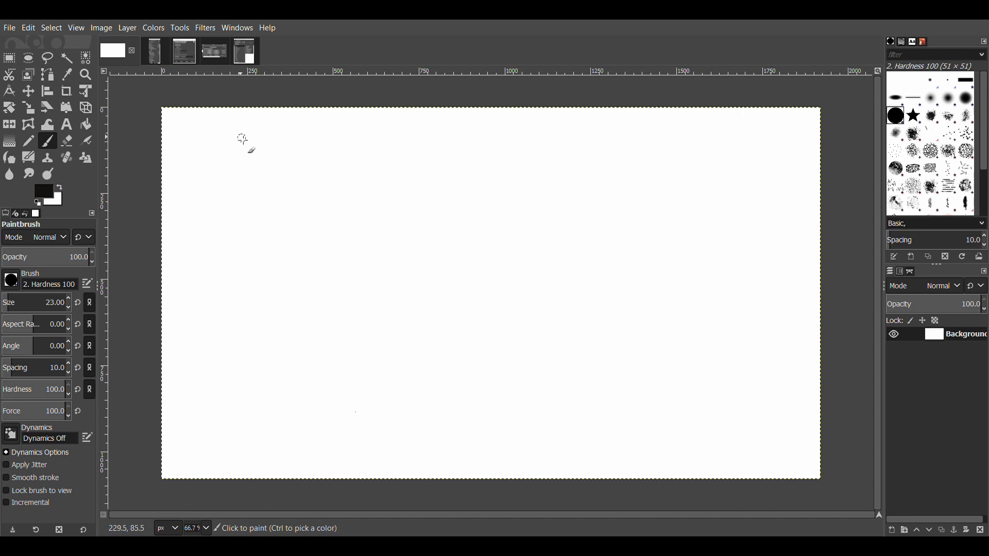
- Handwrite the heading "5th" and the dashed list items "Basics" and "Graphic Tablets" on the canvas with the black 23 px paintbrush
{"action": "mouse_move", "coordinate": [199, 153]}
{"action": "left_mouse_down"}
{"action": "mouse_move", "coordinate": [220, 131]}
{"action": "mouse_move", "coordinate": [215, 146]}
{"action": "mouse_move", "coordinate": [254, 149]}
{"action": "left_mouse_up"}
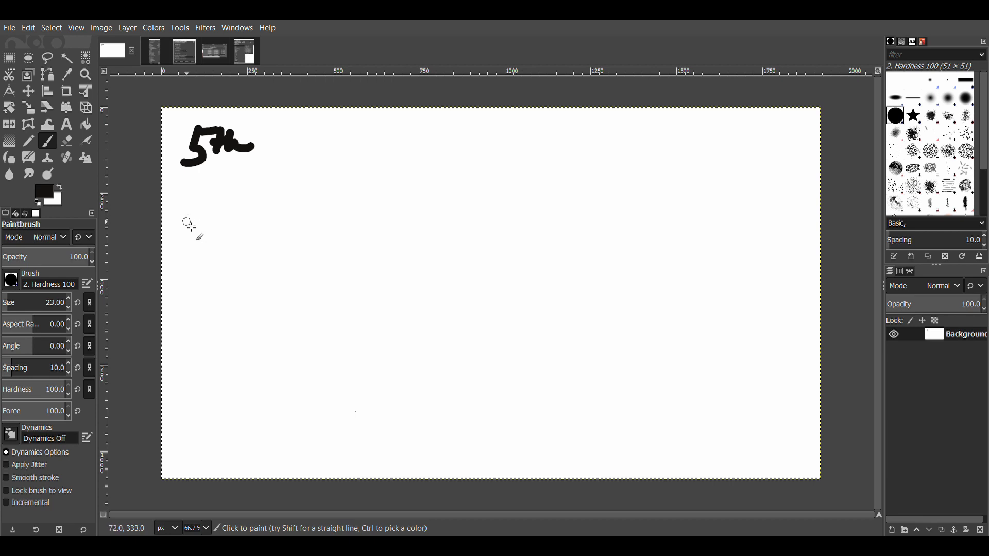
{"action": "mouse_move", "coordinate": [184, 221]}
{"action": "left_mouse_down"}
{"action": "mouse_move", "coordinate": [205, 221]}
{"action": "mouse_move", "coordinate": [227, 243]}
{"action": "left_mouse_up"}
{"action": "mouse_move", "coordinate": [229, 205]}
{"action": "left_mouse_down"}
{"action": "mouse_move", "coordinate": [229, 241]}
{"action": "mouse_move", "coordinate": [322, 227]}
{"action": "mouse_move", "coordinate": [341, 236]}
{"action": "left_mouse_up"}
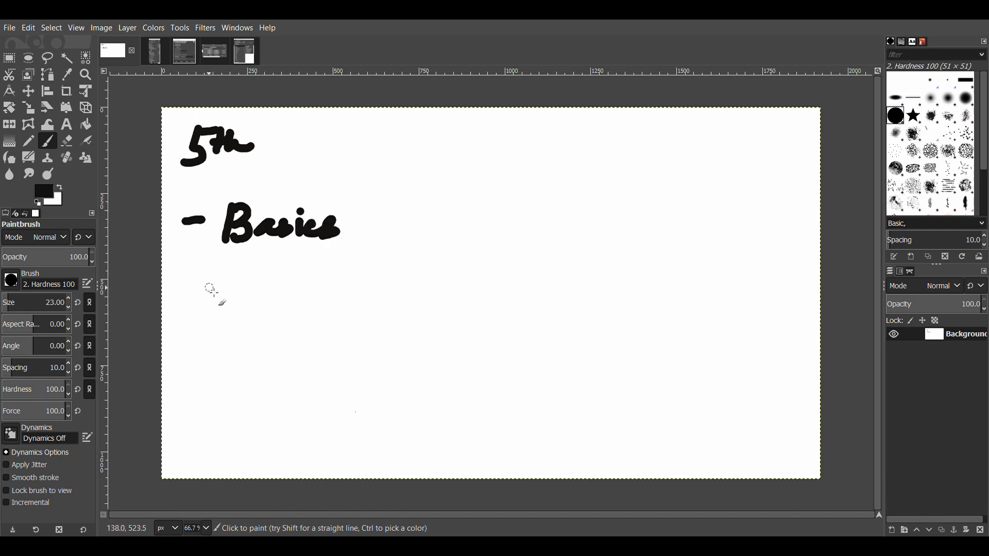
{"action": "mouse_move", "coordinate": [188, 294]}
{"action": "left_mouse_down"}
{"action": "mouse_move", "coordinate": [229, 306]}
{"action": "mouse_move", "coordinate": [247, 294]}
{"action": "mouse_move", "coordinate": [267, 309]}
{"action": "mouse_move", "coordinate": [288, 298]}
{"action": "mouse_move", "coordinate": [303, 324]}
{"action": "mouse_move", "coordinate": [313, 303]}
{"action": "mouse_move", "coordinate": [383, 299]}
{"action": "mouse_move", "coordinate": [367, 281]}
{"action": "mouse_move", "coordinate": [440, 272]}
{"action": "left_mouse_up"}
{"action": "left_click_drag", "start_coordinate": [416, 275], "coordinate": [417, 298]}
{"action": "mouse_move", "coordinate": [425, 289]}
{"action": "left_mouse_down"}
{"action": "mouse_move", "coordinate": [452, 275]}
{"action": "mouse_move", "coordinate": [461, 294]}
{"action": "mouse_move", "coordinate": [481, 299]}
{"action": "mouse_move", "coordinate": [521, 292]}
{"action": "mouse_move", "coordinate": [517, 277]}
{"action": "mouse_move", "coordinate": [538, 268]}
{"action": "left_mouse_up"}
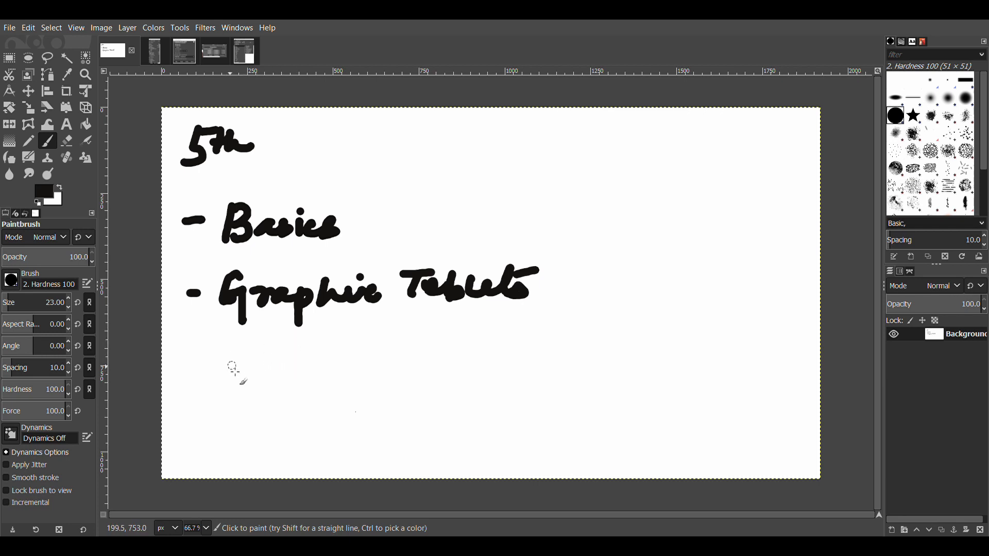
- Handwrite the dashed list items "Image formats" and "Colour Theory" below "Graphic Tablets" with the paintbrush
{"action": "mouse_move", "coordinate": [194, 366]}
{"action": "left_mouse_down"}
{"action": "mouse_move", "coordinate": [255, 366]}
{"action": "mouse_move", "coordinate": [245, 381]}
{"action": "mouse_move", "coordinate": [257, 358]}
{"action": "mouse_move", "coordinate": [267, 377]}
{"action": "left_mouse_up"}
{"action": "mouse_move", "coordinate": [246, 352]}
{"action": "left_mouse_down"}
{"action": "mouse_move", "coordinate": [268, 349]}
{"action": "mouse_move", "coordinate": [281, 370]}
{"action": "mouse_move", "coordinate": [326, 376]}
{"action": "mouse_move", "coordinate": [356, 366]}
{"action": "left_mouse_up"}
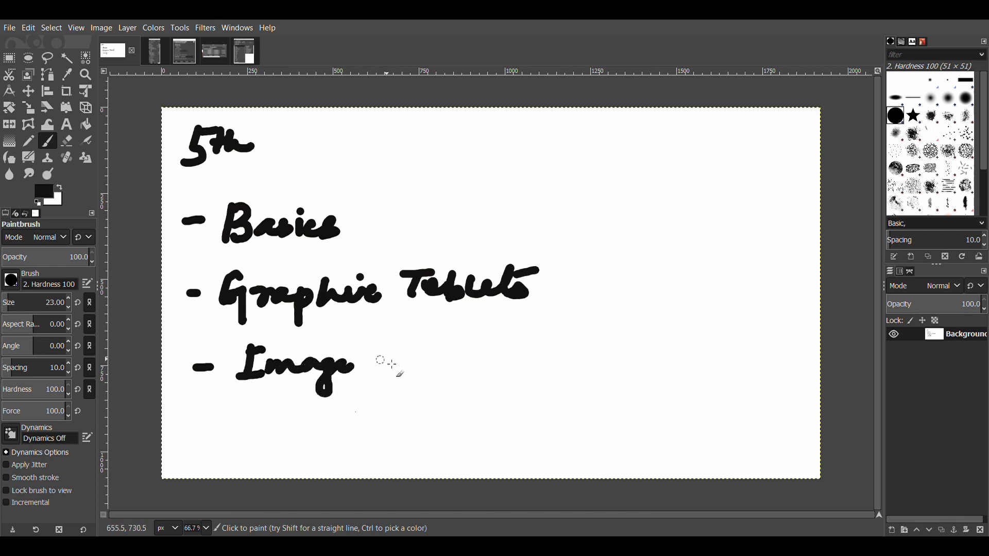
{"action": "mouse_move", "coordinate": [395, 332]}
{"action": "left_mouse_down"}
{"action": "mouse_move", "coordinate": [379, 364]}
{"action": "mouse_move", "coordinate": [473, 359]}
{"action": "mouse_move", "coordinate": [494, 338]}
{"action": "mouse_move", "coordinate": [505, 359]}
{"action": "mouse_move", "coordinate": [502, 338]}
{"action": "left_mouse_up"}
{"action": "mouse_move", "coordinate": [492, 341]}
{"action": "left_mouse_down"}
{"action": "mouse_move", "coordinate": [504, 357]}
{"action": "mouse_move", "coordinate": [514, 338]}
{"action": "left_mouse_up"}
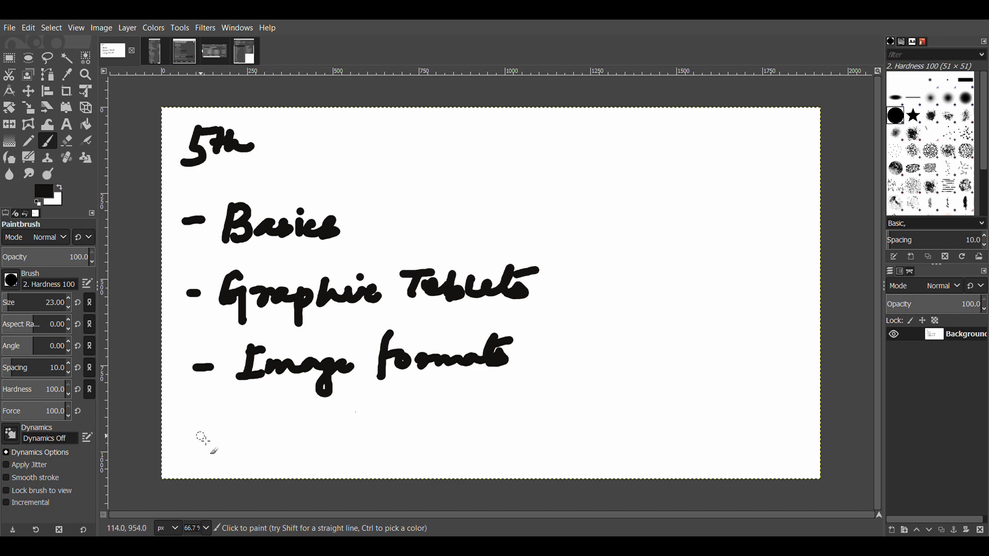
{"action": "mouse_move", "coordinate": [194, 438]}
{"action": "left_mouse_down"}
{"action": "mouse_move", "coordinate": [255, 418]}
{"action": "mouse_move", "coordinate": [288, 437]}
{"action": "mouse_move", "coordinate": [305, 424]}
{"action": "mouse_move", "coordinate": [376, 439]}
{"action": "left_mouse_up"}
{"action": "mouse_move", "coordinate": [428, 415]}
{"action": "left_mouse_down"}
{"action": "mouse_move", "coordinate": [415, 417]}
{"action": "mouse_move", "coordinate": [410, 438]}
{"action": "mouse_move", "coordinate": [475, 425]}
{"action": "mouse_move", "coordinate": [512, 454]}
{"action": "mouse_move", "coordinate": [523, 428]}
{"action": "left_mouse_up"}
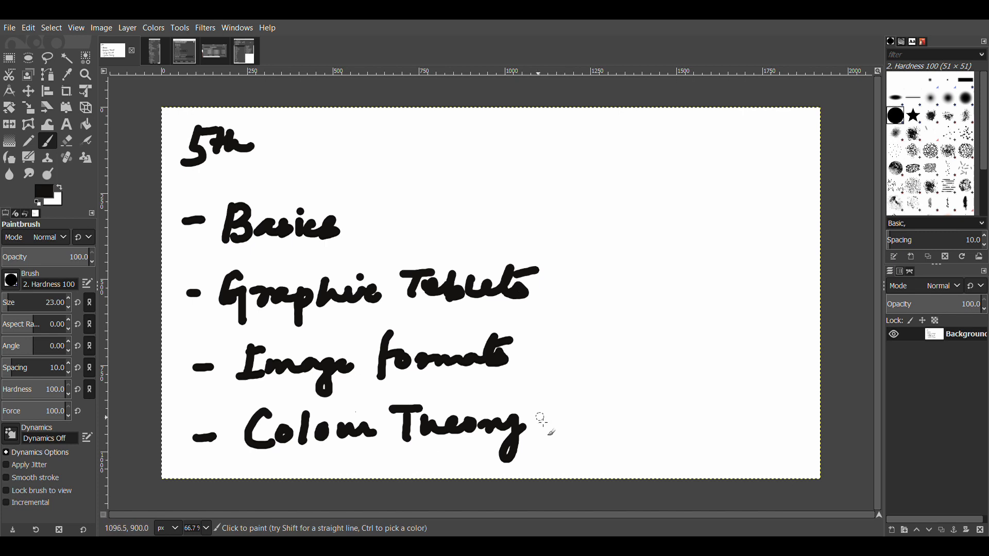
- Paint braces around a tick mark beside "Colour Theory" and write "$4" after them
{"action": "left_click_drag", "start_coordinate": [540, 403], "coordinate": [544, 447]}
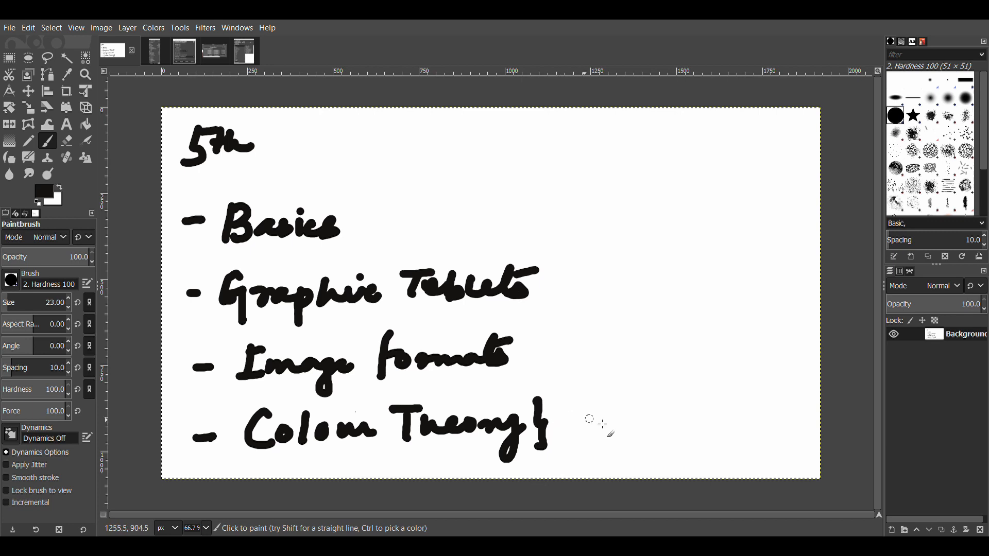
{"action": "left_click_drag", "start_coordinate": [543, 420], "coordinate": [580, 417]}
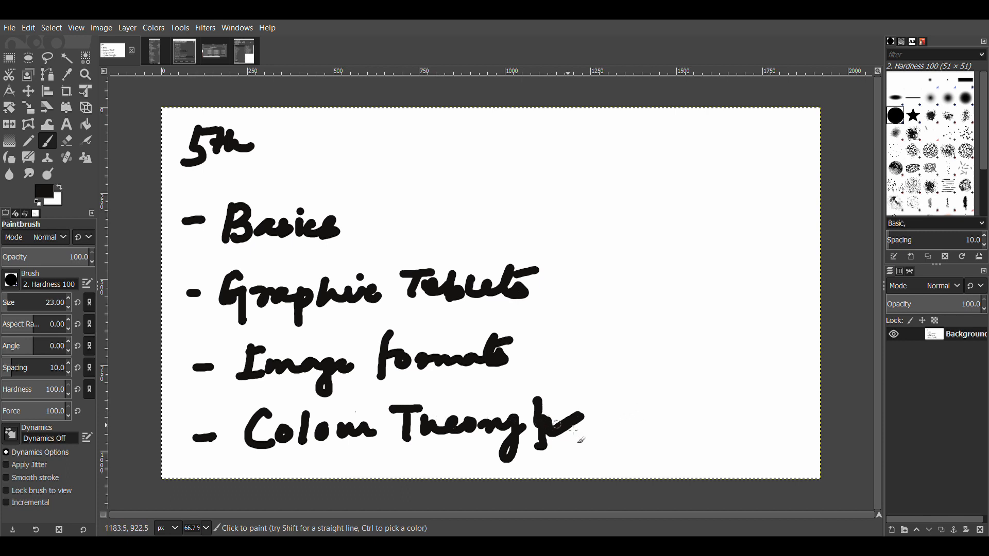
{"action": "mouse_move", "coordinate": [605, 415]}
{"action": "left_mouse_down"}
{"action": "mouse_move", "coordinate": [601, 400]}
{"action": "mouse_move", "coordinate": [608, 438]}
{"action": "mouse_move", "coordinate": [586, 456]}
{"action": "mouse_move", "coordinate": [556, 455]}
{"action": "mouse_move", "coordinate": [575, 443]}
{"action": "left_mouse_up"}
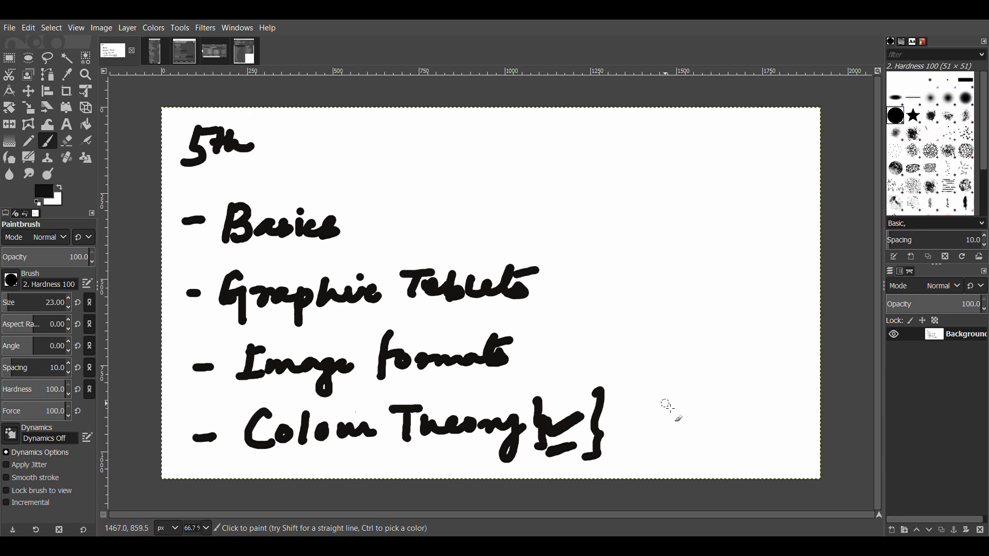
{"action": "mouse_move", "coordinate": [670, 403]}
{"action": "left_mouse_down"}
{"action": "mouse_move", "coordinate": [647, 424]}
{"action": "mouse_move", "coordinate": [665, 418]}
{"action": "left_mouse_up"}
{"action": "mouse_move", "coordinate": [687, 397]}
{"action": "left_mouse_down"}
{"action": "mouse_move", "coordinate": [686, 415]}
{"action": "mouse_move", "coordinate": [705, 415]}
{"action": "left_mouse_up"}
{"action": "left_click_drag", "start_coordinate": [700, 391], "coordinate": [690, 451]}
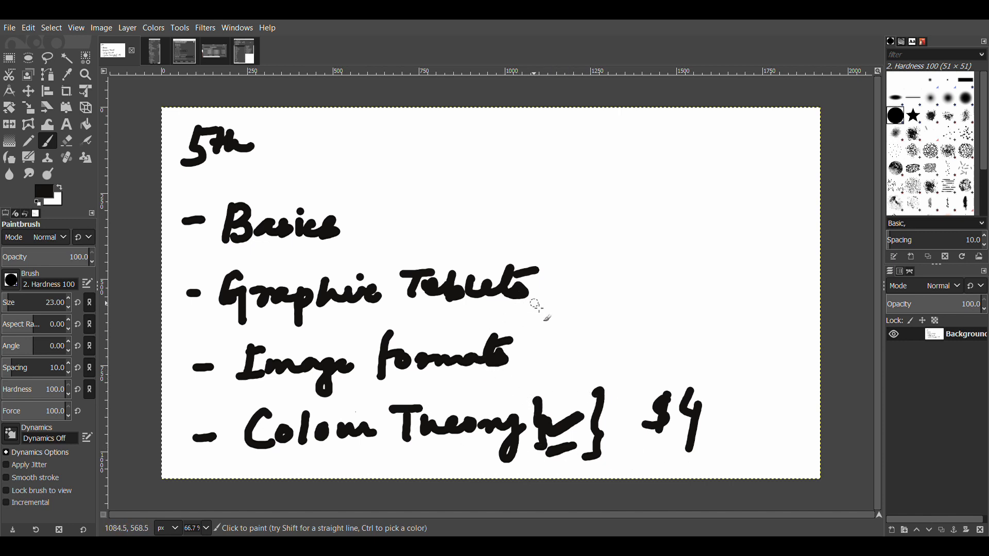
- Undo the brush strokes back to the "5th" heading and the first list dash
{"action": "key", "text": "ctrl+z"}
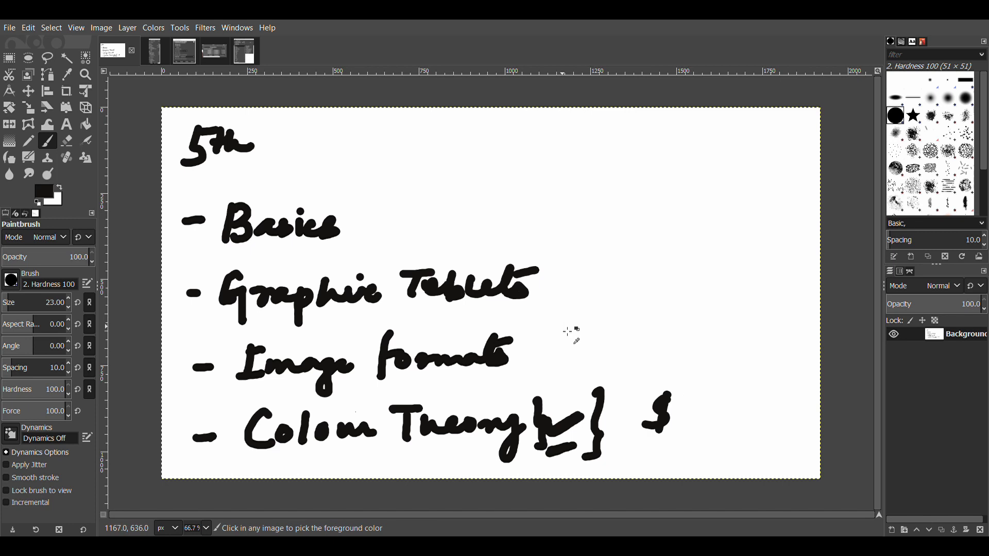
{"action": "key", "text": "ctrl+z"}
{"action": "key", "text": "ctrl+z"}
{"action": "key", "text": "ctrl+z"}
{"action": "key", "text": "ctrl+z"}
{"action": "key", "text": "ctrl+z"}
{"action": "key", "text": "ctrl+z"}
{"action": "key", "text": "ctrl+z"}
{"action": "key", "text": "ctrl+z"}
{"action": "key", "text": "ctrl+z"}
{"action": "key", "text": "ctrl+z"}
{"action": "key", "text": "ctrl+z"}
{"action": "key", "text": "ctrl+z"}
{"action": "key", "text": "ctrl+z"}
{"action": "key", "text": "ctrl+z"}
{"action": "key", "text": "ctrl+z"}
{"action": "key", "text": "ctrl+z"}
{"action": "key", "text": "ctrl+z"}
{"action": "key", "text": "ctrl+z"}
{"action": "key", "text": "ctrl+z"}
{"action": "key", "text": "ctrl+z"}
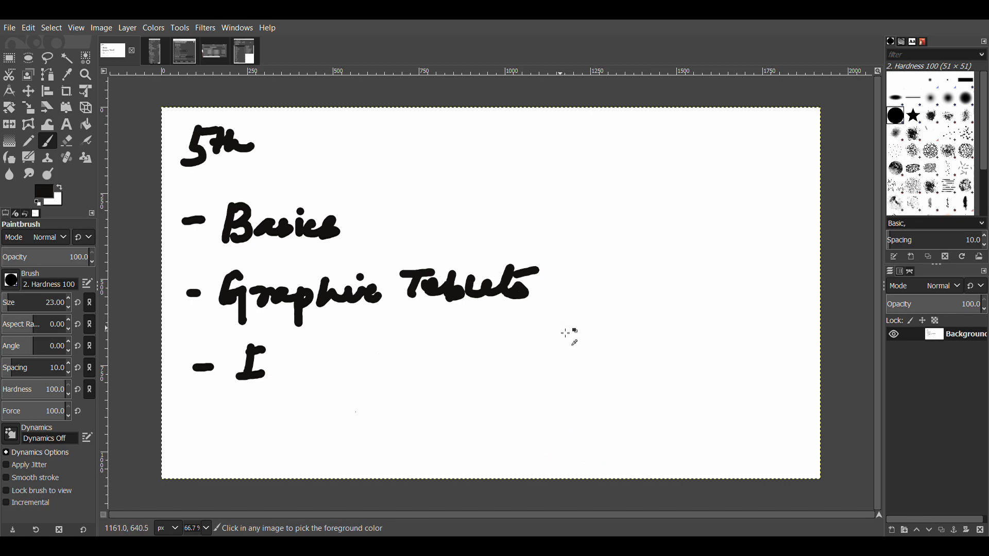
{"action": "key", "text": "ctrl+z"}
{"action": "key", "text": "ctrl+z"}
{"action": "key", "text": "ctrl+z"}
{"action": "key", "text": "ctrl+z"}
{"action": "key", "text": "ctrl+z"}
{"action": "key", "text": "ctrl+z"}
{"action": "key", "text": "ctrl+z"}
{"action": "key", "text": "ctrl+z"}
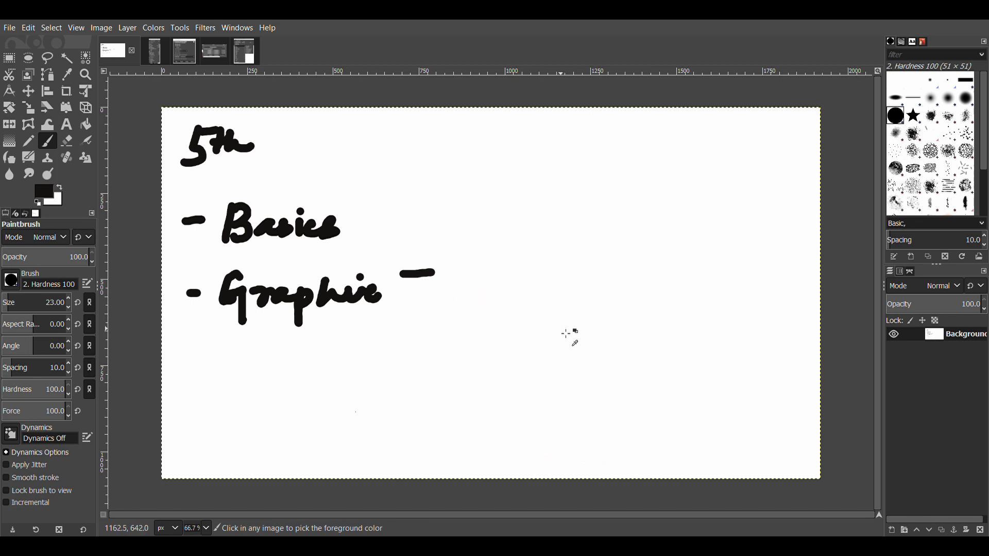
{"action": "key", "text": "ctrl+z"}
{"action": "key", "text": "ctrl+z"}
{"action": "key", "text": "ctrl+z"}
{"action": "key", "text": "ctrl+z"}
{"action": "key", "text": "ctrl+z"}
{"action": "key", "text": "ctrl+z"}
{"action": "key", "text": "ctrl+z"}
{"action": "key", "text": "ctrl+z"}
{"action": "key", "text": "ctrl+z"}
{"action": "key", "text": "ctrl+z"}
{"action": "key", "text": "ctrl+z"}
{"action": "key", "text": "ctrl+z"}
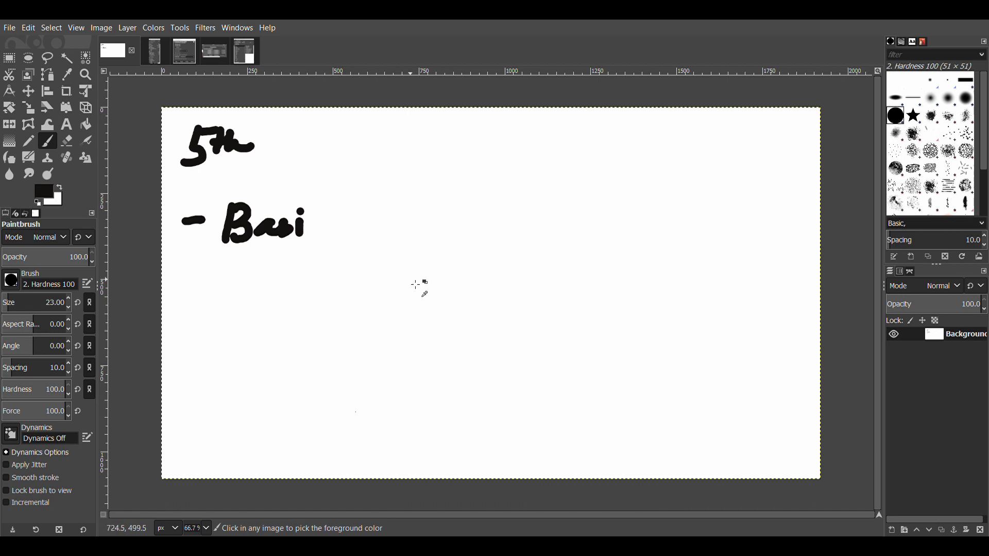
{"action": "key", "text": "ctrl+z"}
{"action": "key", "text": "ctrl+z"}
{"action": "key", "text": "ctrl+z"}
{"action": "key", "text": "ctrl+z"}
{"action": "key", "text": "ctrl+z"}
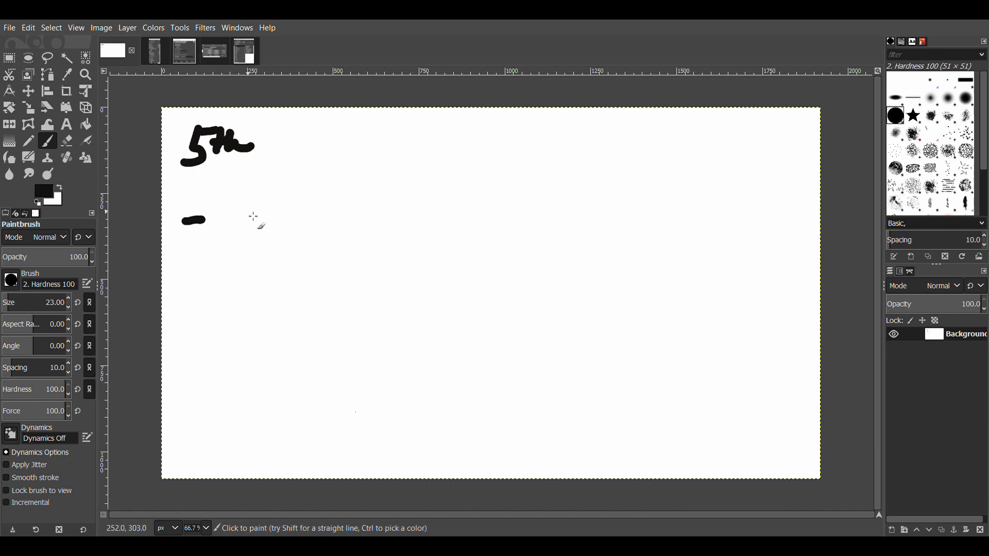
- Handwrite the list items "Shapes", "Morph" and "Filters" under the "5th" heading with the paintbrush
{"action": "mouse_move", "coordinate": [249, 203]}
{"action": "left_mouse_down"}
{"action": "mouse_move", "coordinate": [228, 219]}
{"action": "mouse_move", "coordinate": [259, 211]}
{"action": "mouse_move", "coordinate": [268, 231]}
{"action": "mouse_move", "coordinate": [306, 218]}
{"action": "mouse_move", "coordinate": [344, 239]}
{"action": "left_mouse_up"}
{"action": "left_click_drag", "start_coordinate": [364, 225], "coordinate": [351, 242]}
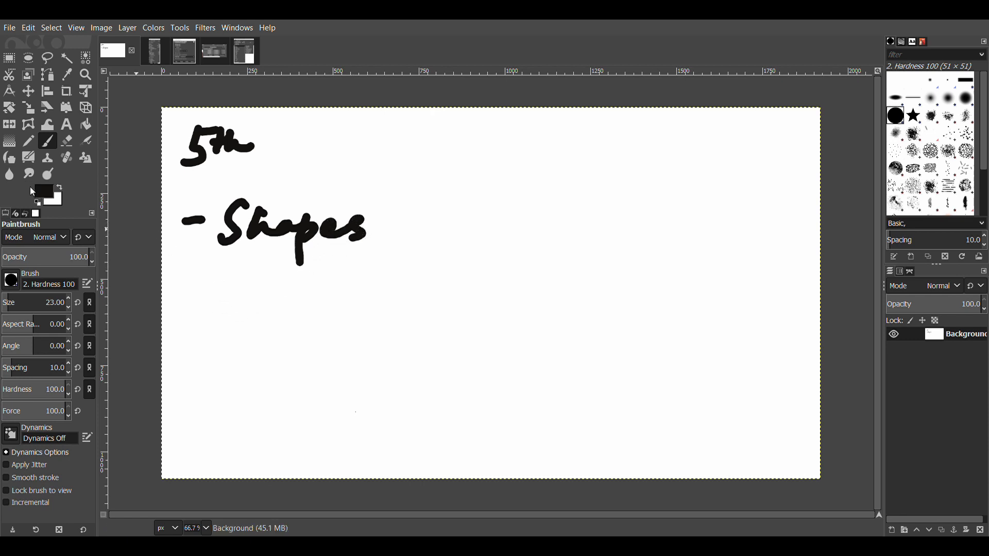
{"action": "mouse_move", "coordinate": [186, 310]}
{"action": "left_mouse_down"}
{"action": "mouse_move", "coordinate": [280, 300]}
{"action": "mouse_move", "coordinate": [285, 325]}
{"action": "mouse_move", "coordinate": [337, 311]}
{"action": "mouse_move", "coordinate": [340, 344]}
{"action": "mouse_move", "coordinate": [344, 326]}
{"action": "mouse_move", "coordinate": [394, 324]}
{"action": "left_mouse_up"}
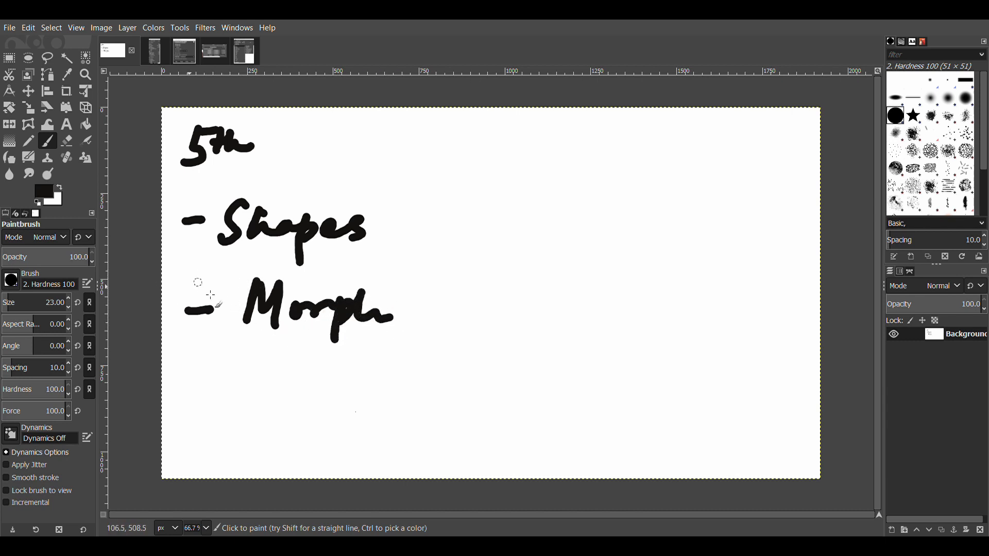
{"action": "left_click_drag", "start_coordinate": [206, 408], "coordinate": [230, 407]}
{"action": "mouse_move", "coordinate": [272, 380]}
{"action": "left_mouse_down"}
{"action": "mouse_move", "coordinate": [273, 437]}
{"action": "mouse_move", "coordinate": [300, 385]}
{"action": "left_mouse_up"}
{"action": "mouse_move", "coordinate": [272, 409]}
{"action": "left_mouse_down"}
{"action": "mouse_move", "coordinate": [310, 410]}
{"action": "mouse_move", "coordinate": [310, 423]}
{"action": "left_mouse_up"}
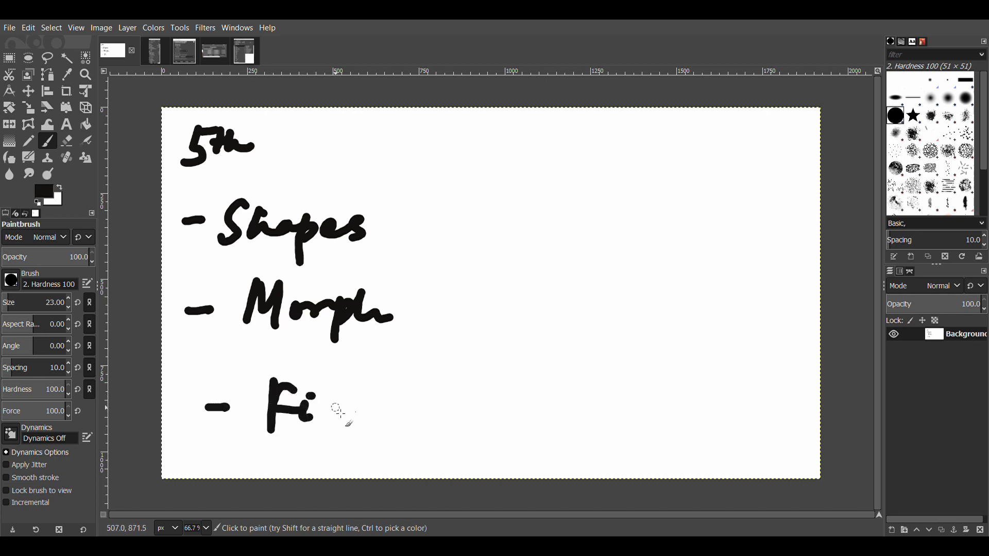
{"action": "mouse_move", "coordinate": [331, 386]}
{"action": "left_mouse_down"}
{"action": "mouse_move", "coordinate": [330, 422]}
{"action": "mouse_move", "coordinate": [352, 425]}
{"action": "left_mouse_up"}
{"action": "left_click_drag", "start_coordinate": [344, 405], "coordinate": [408, 414]}
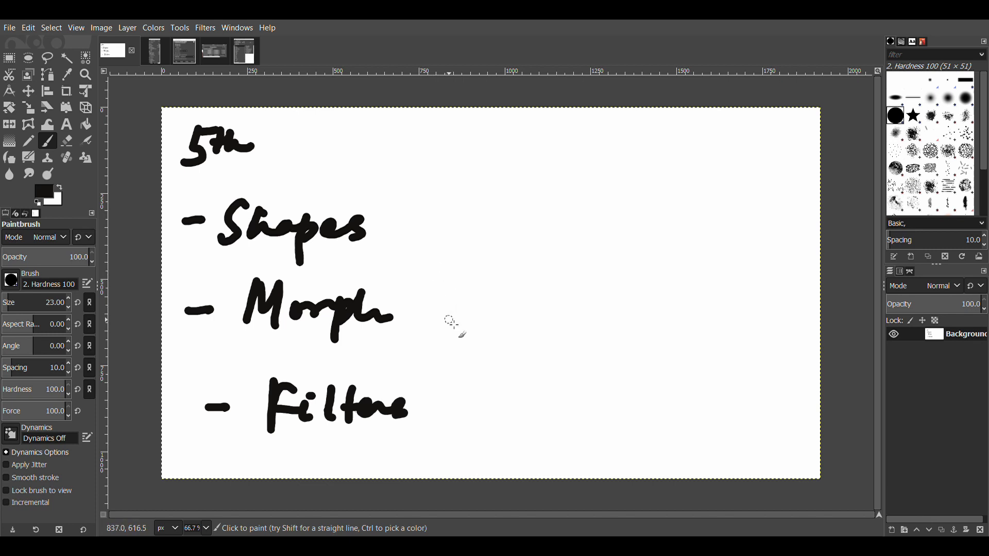
- Undo all strokes of the "Shapes", "Morph" and "Filters" list, back to the "5th" heading
{"action": "key", "text": "ctrl+z"}
{"action": "key", "text": "ctrl+z"}
{"action": "key", "text": "ctrl+z"}
{"action": "key", "text": "ctrl+z"}
{"action": "key", "text": "ctrl+z"}
{"action": "key", "text": "ctrl+z"}
{"action": "key", "text": "ctrl+z"}
{"action": "key", "text": "ctrl+z"}
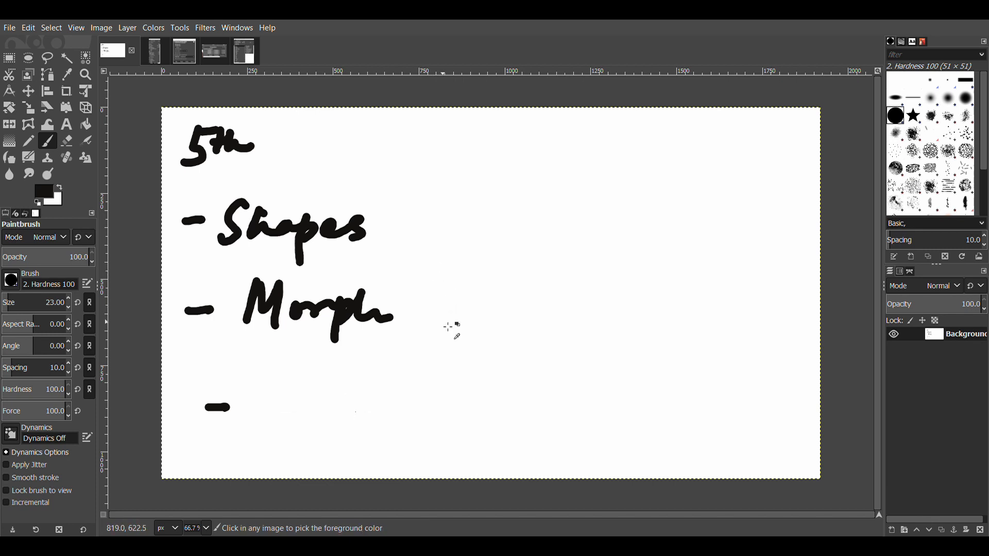
{"action": "key", "text": "ctrl+z"}
{"action": "key", "text": "ctrl+z"}
{"action": "key", "text": "ctrl+z"}
{"action": "key", "text": "ctrl+z"}
{"action": "key", "text": "ctrl+z"}
{"action": "key", "text": "ctrl+z"}
{"action": "key", "text": "ctrl+z"}
{"action": "key", "text": "ctrl+z"}
{"action": "key", "text": "ctrl+z"}
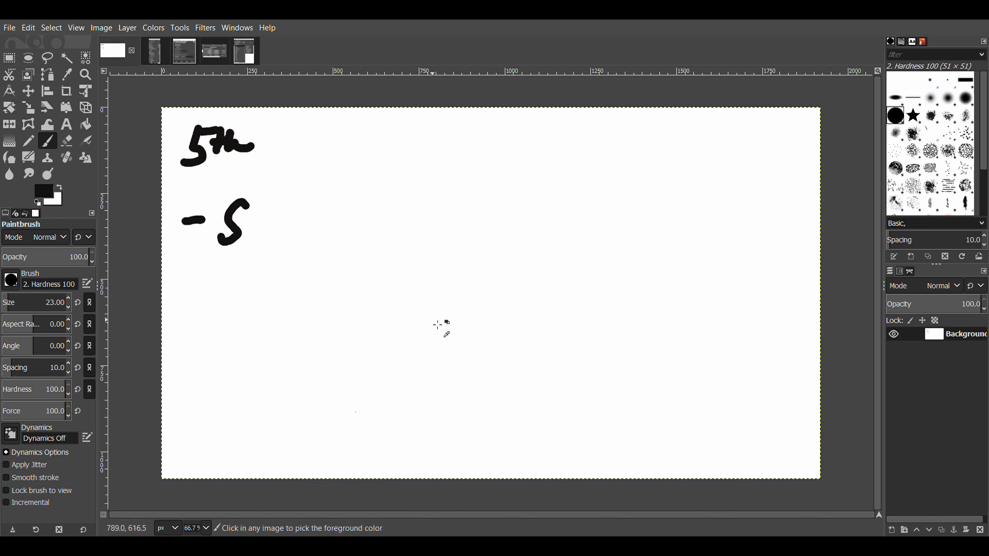
{"action": "key", "text": "ctrl+z"}
{"action": "key", "text": "ctrl+z"}
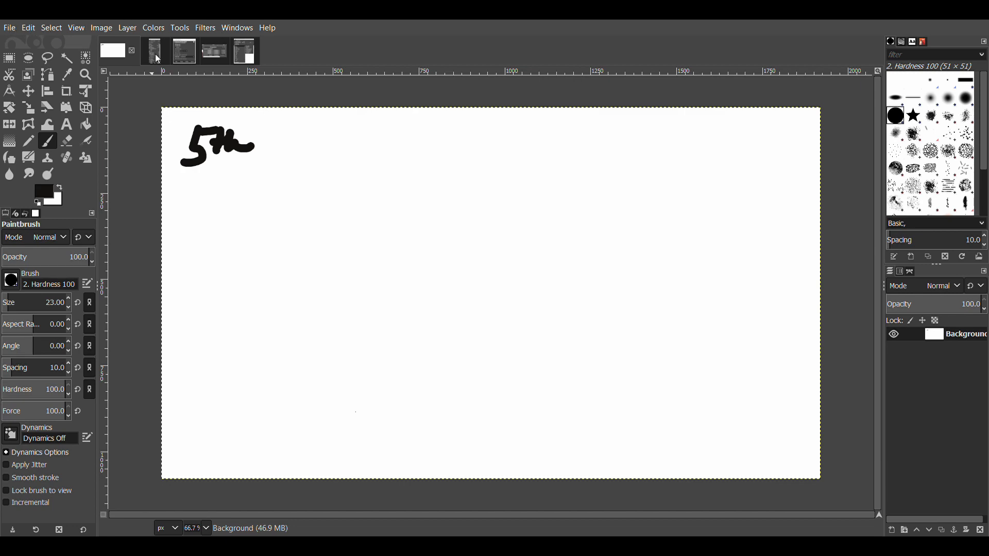
- Undo the remaining strokes of the "5th" heading on the white canvas and save the image
{"action": "scroll", "coordinate": [153, 55], "scroll_direction": "down", "scroll_amount": 4}
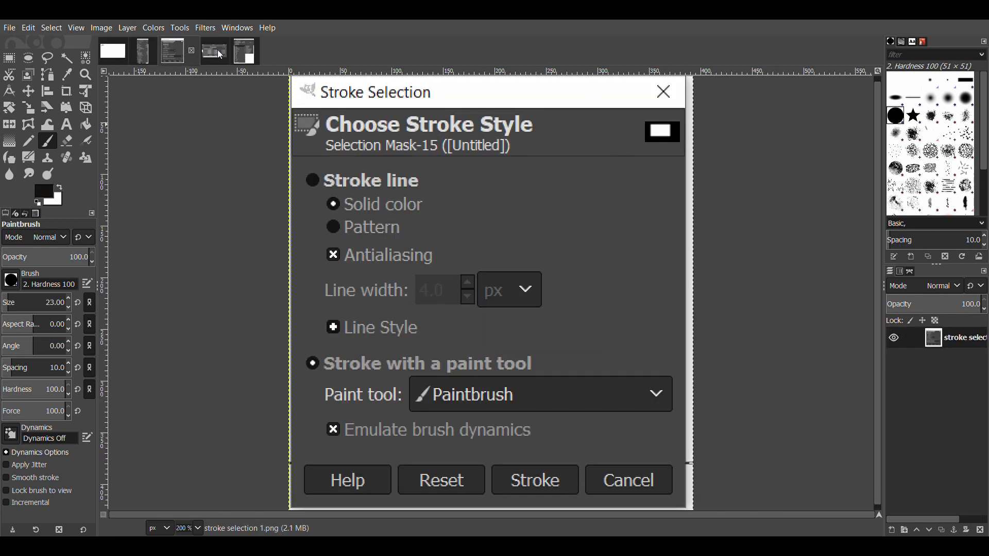
{"action": "left_click", "coordinate": [109, 61]}
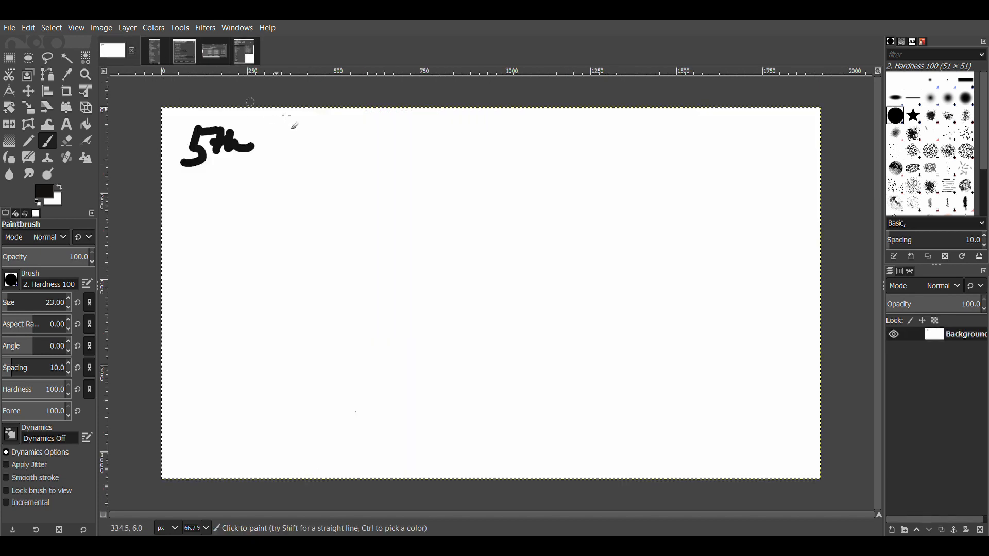
{"action": "key", "text": "ctrl+z"}
{"action": "key", "text": "ctrl+z"}
{"action": "key", "text": "ctrl+z"}
{"action": "key", "text": "ctrl+z"}
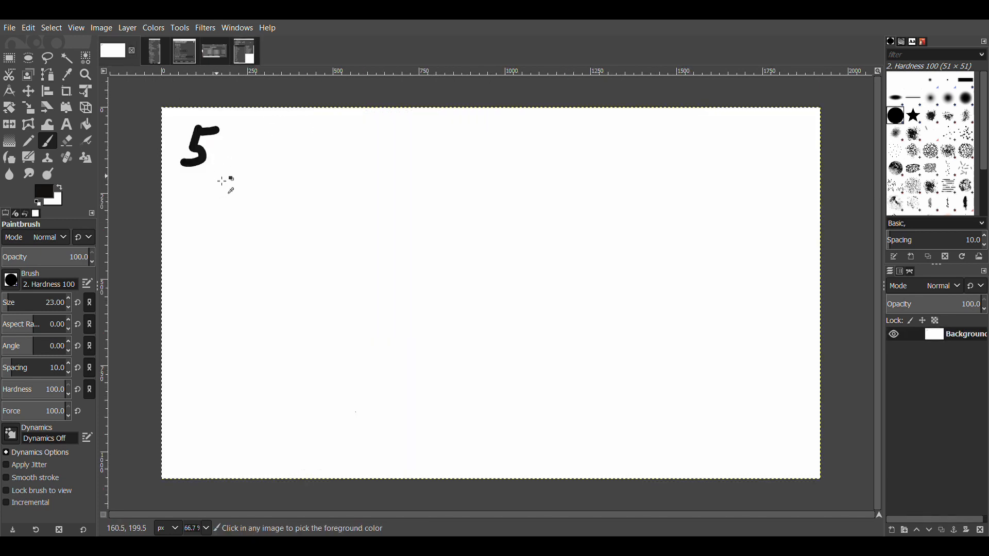
{"action": "key", "text": "ctrl+s"}
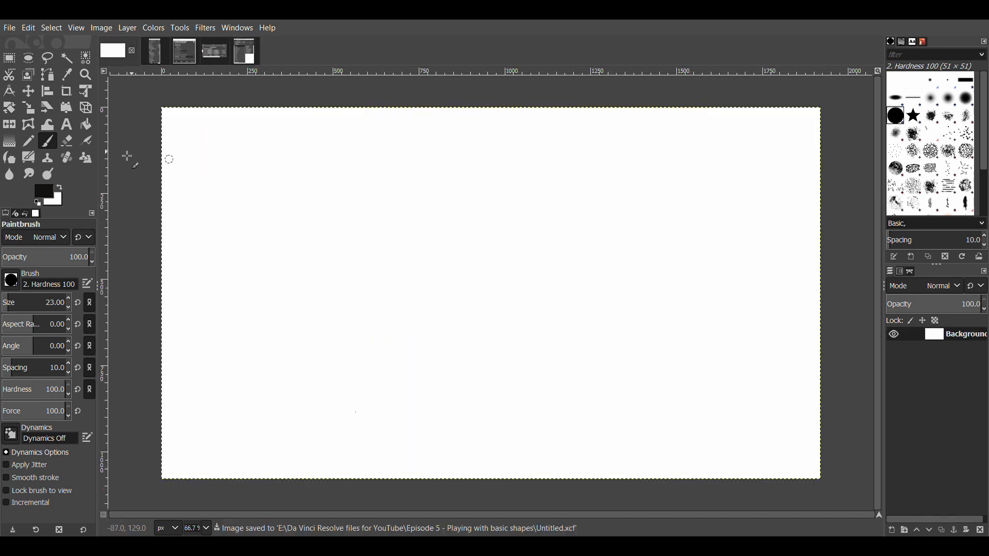
- Make a rectangular selection about 1277 × 675 px in the middle of the canvas and inspect its left edge
{"action": "left_click", "coordinate": [9, 63]}
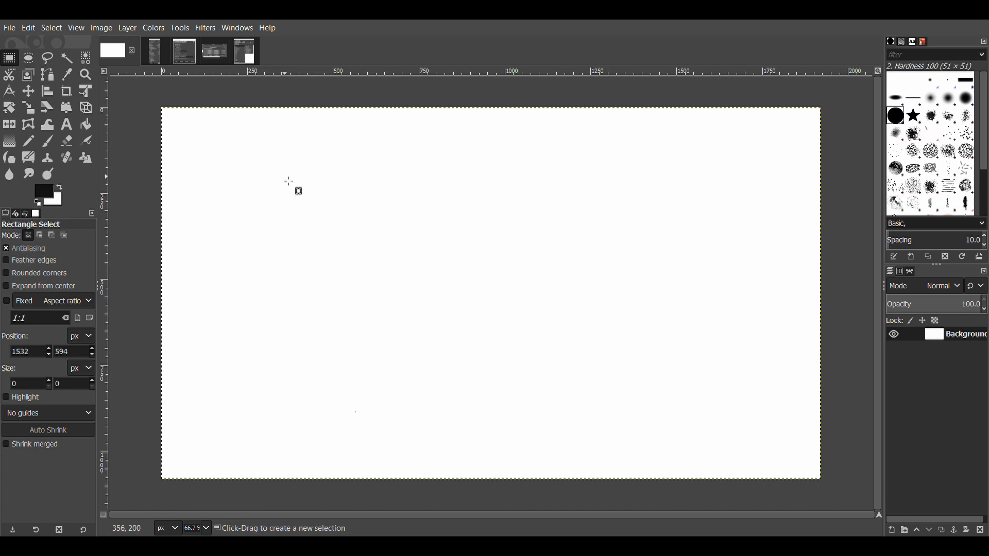
{"action": "left_click_drag", "start_coordinate": [273, 171], "coordinate": [714, 398]}
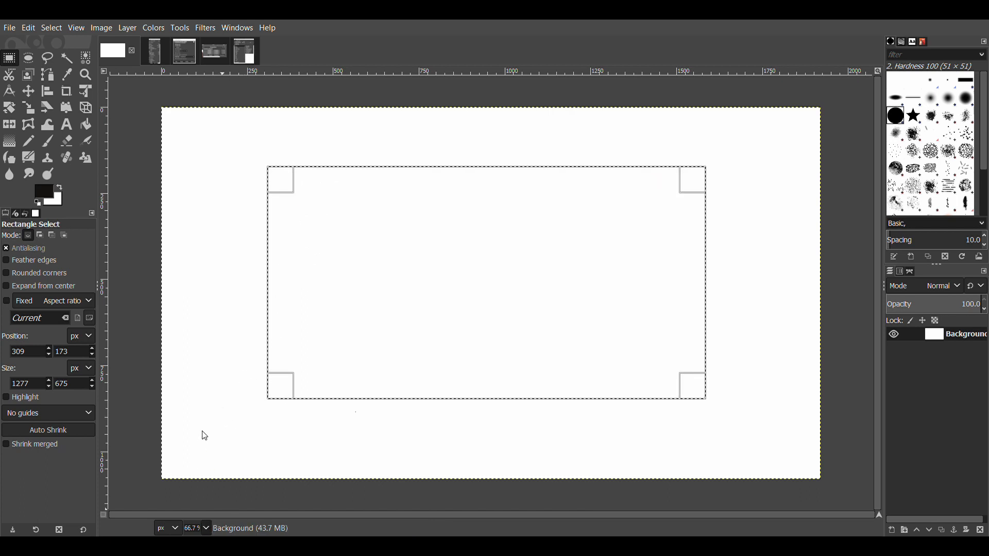
{"action": "key", "text": "2"}
{"action": "left_click_drag", "start_coordinate": [393, 516], "coordinate": [218, 513]}
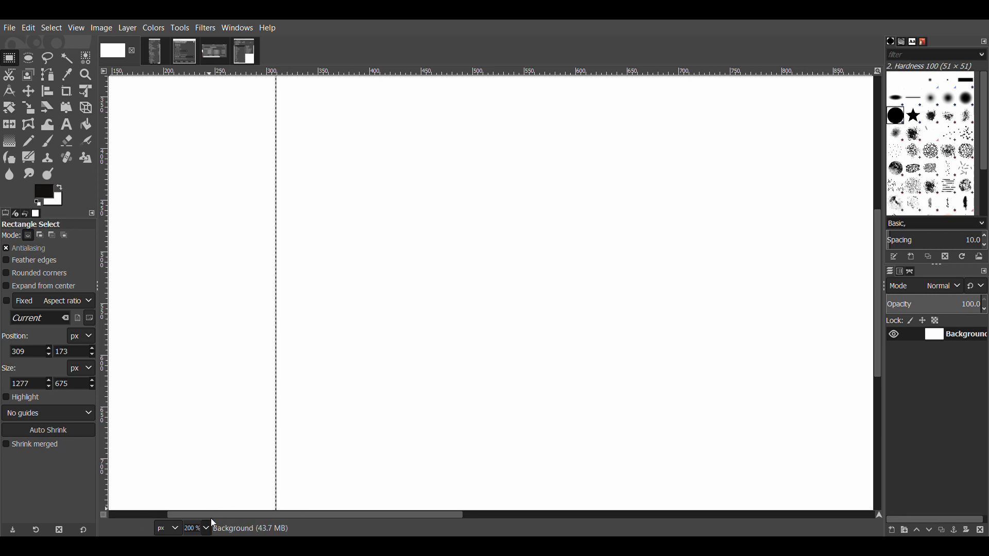
{"action": "key", "text": "3"}
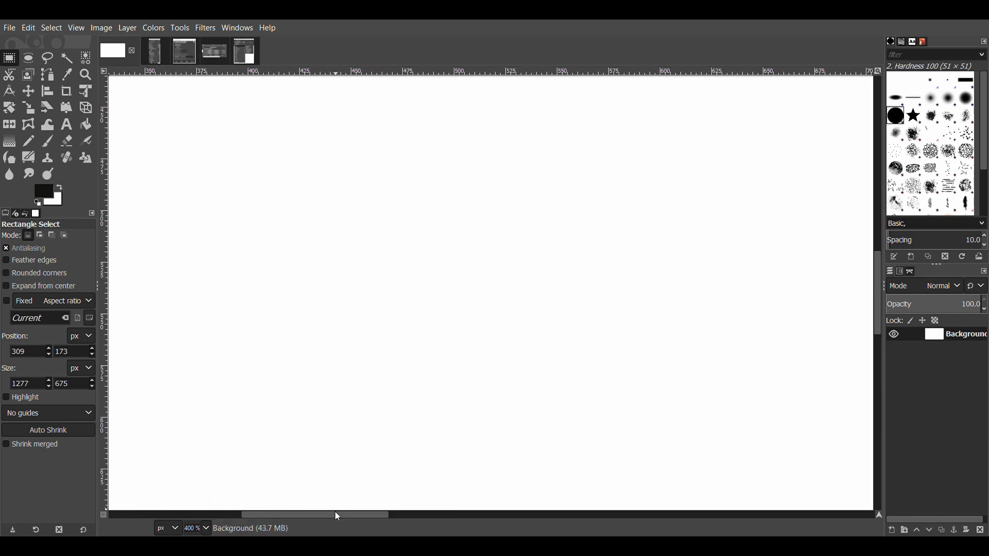
{"action": "left_click_drag", "start_coordinate": [335, 513], "coordinate": [262, 510]}
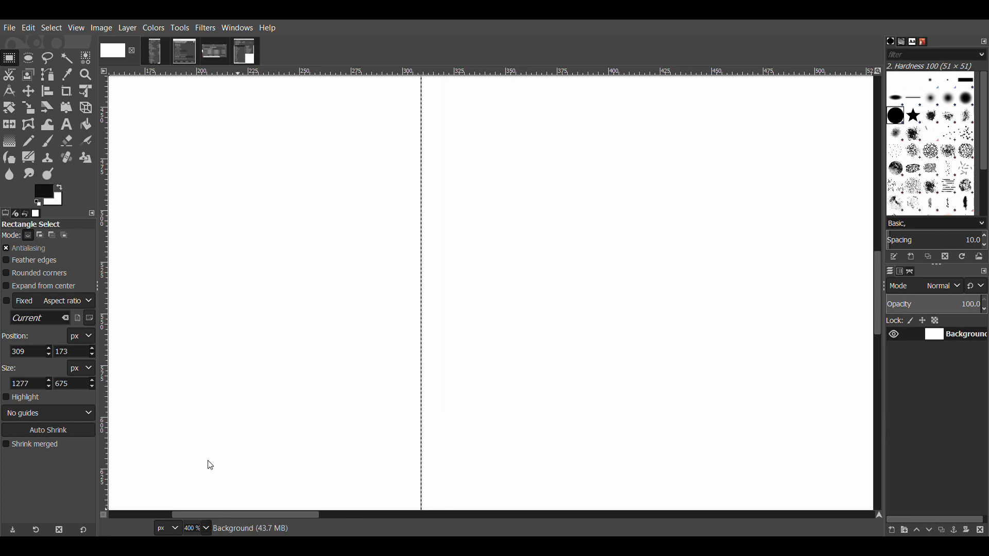
{"action": "key", "text": "shift+ctrl+j"}
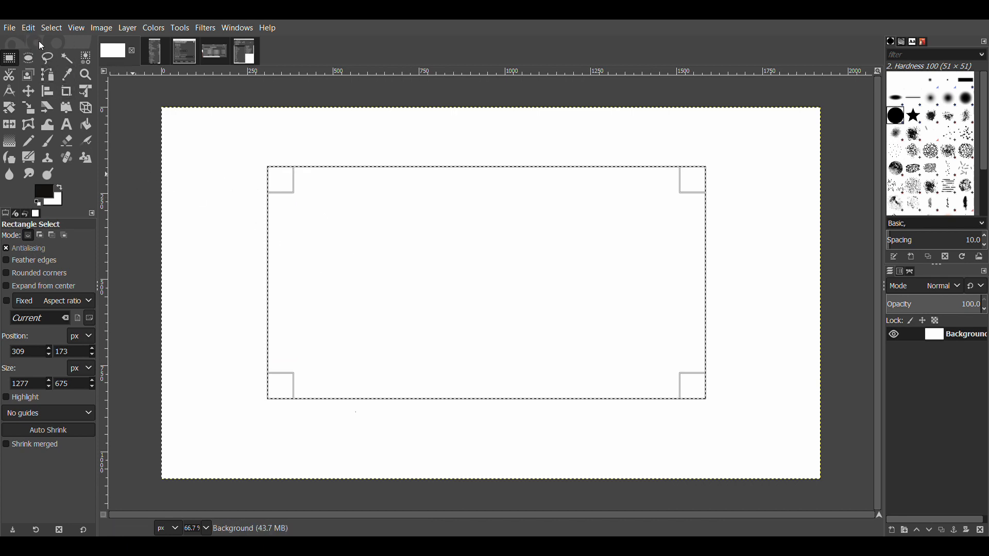
- Stroke the rectangular selection with a thin black outline and clear the selection
{"action": "left_click", "coordinate": [30, 27]}
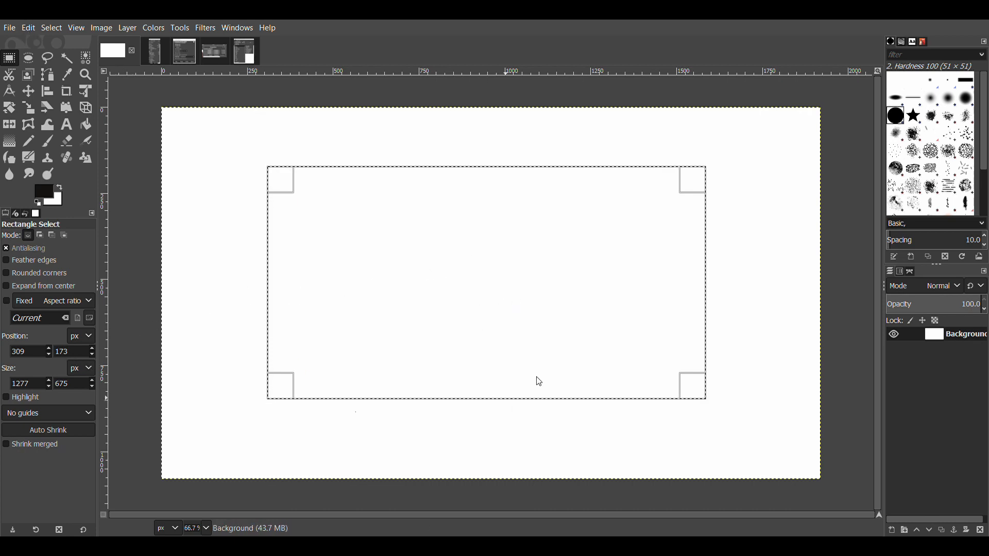
{"action": "left_click", "coordinate": [234, 313]}
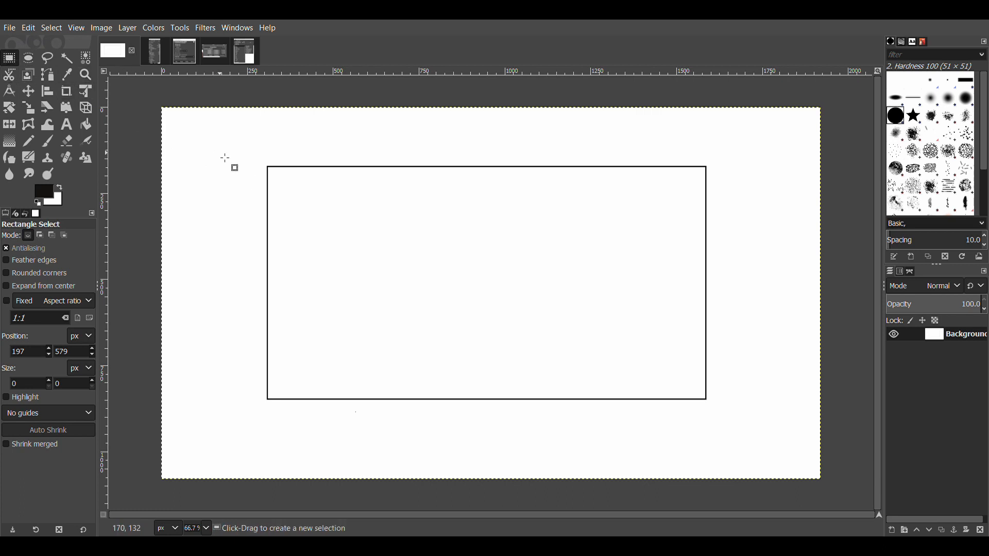
- Make a second rectangular selection about 956 × 490 px overlapping the upper-left part of the outlined rectangle
{"action": "left_click_drag", "start_coordinate": [211, 165], "coordinate": [427, 273]}
{"action": "left_click_drag", "start_coordinate": [501, 303], "coordinate": [541, 335]}
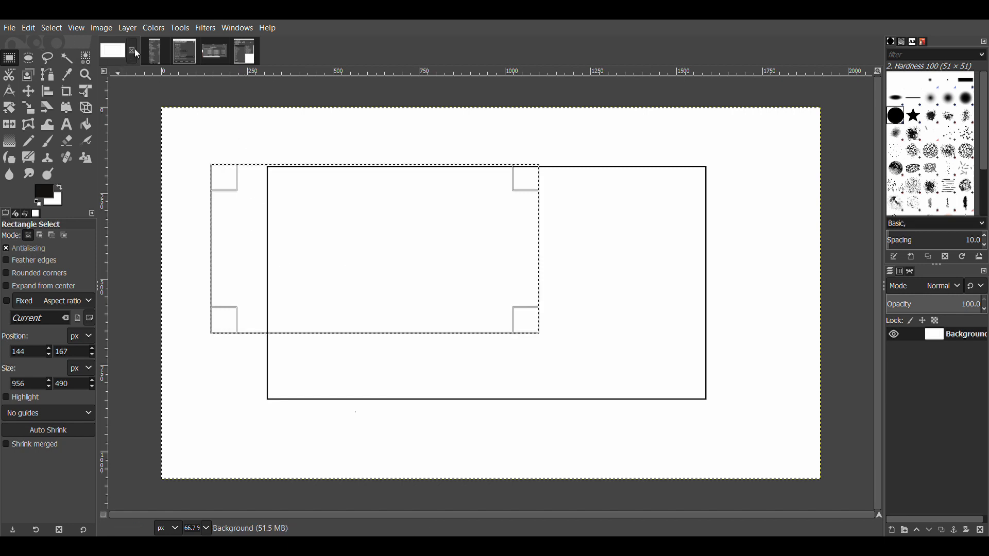
- Review the reference screenshots of the Edit menu and the Stroke Selection dialog, and return to the canvas
{"action": "left_click", "coordinate": [157, 46]}
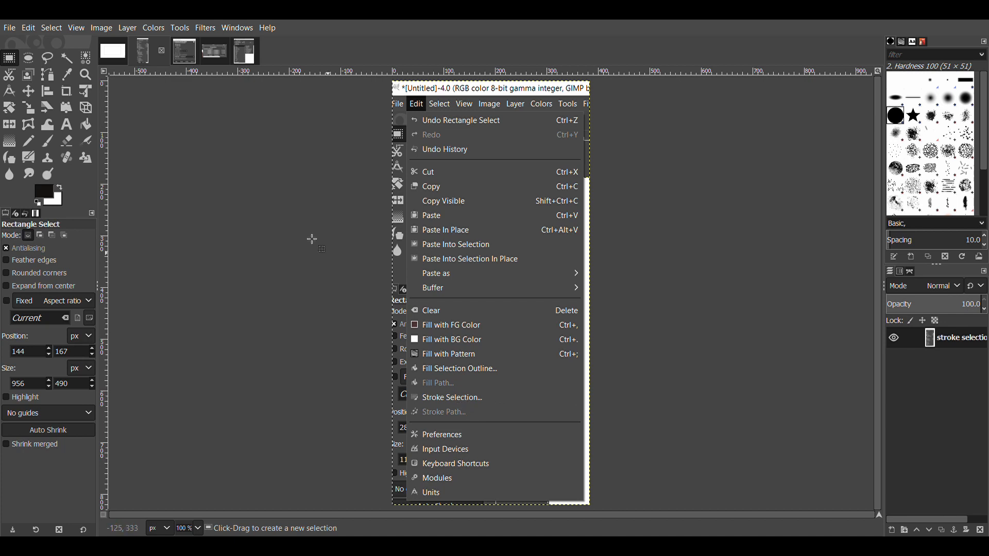
{"action": "left_click", "coordinate": [187, 58]}
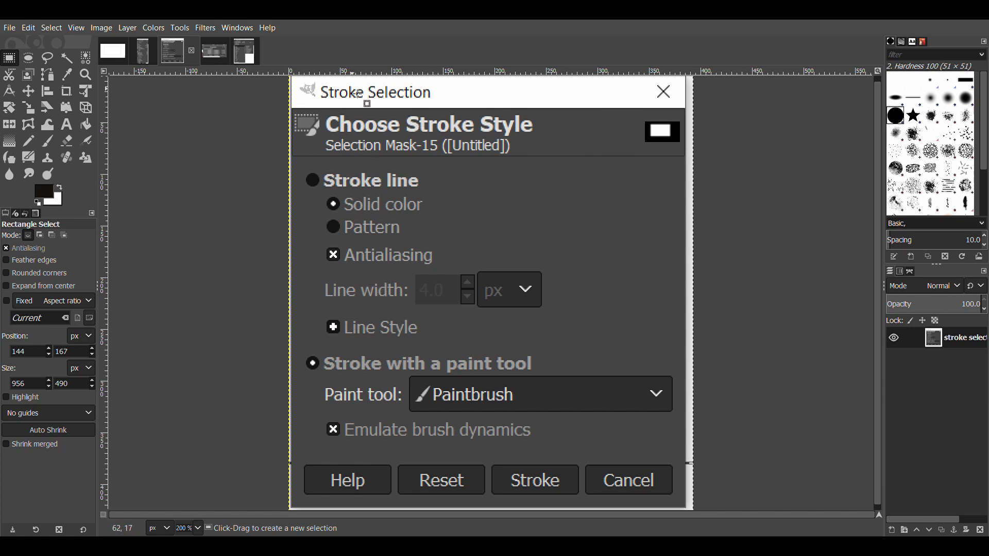
{"action": "left_click", "coordinate": [112, 51]}
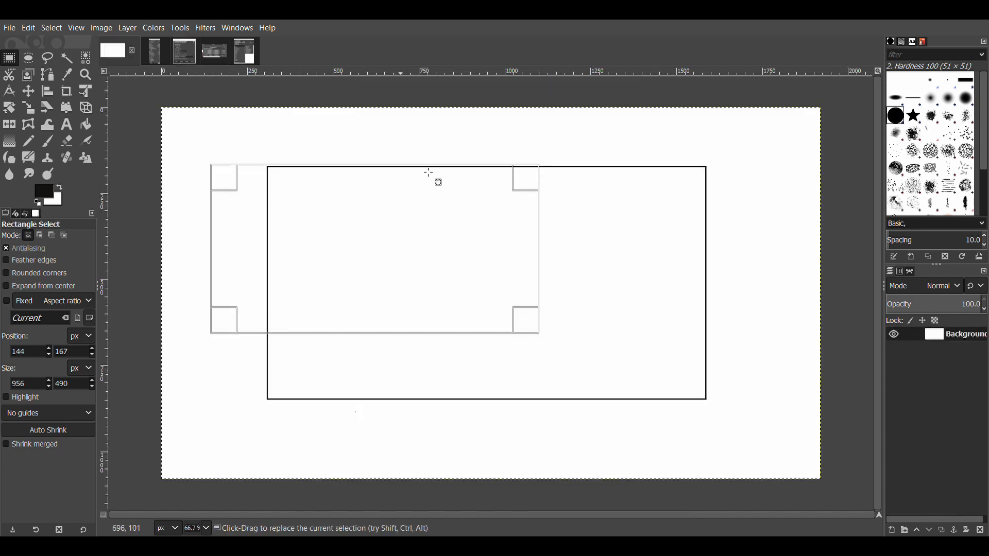
- Replace the rectangular selection with a circular one about 758 × 755 px, stroke it with a thick black tapering outline, and deselect it
{"action": "left_click", "coordinate": [294, 209]}
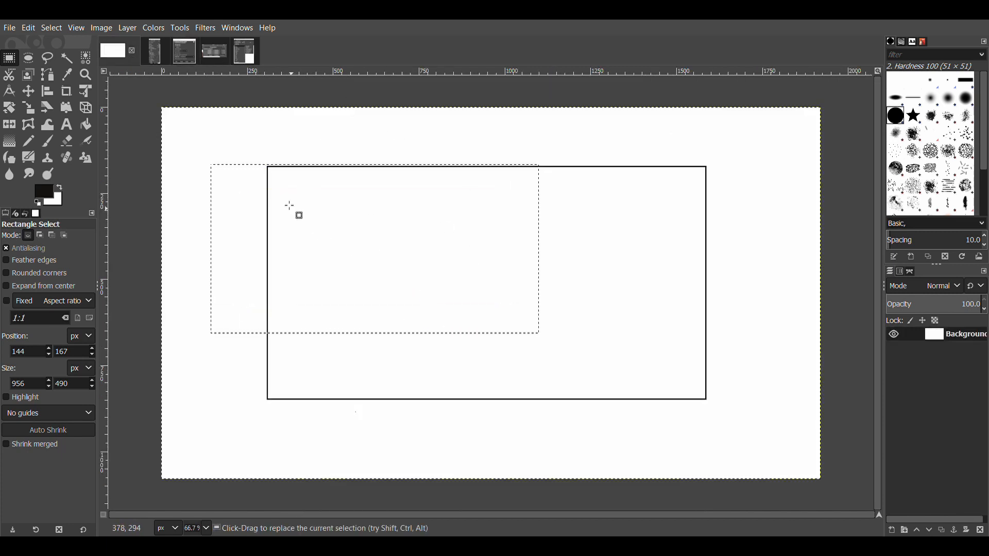
{"action": "left_click", "coordinate": [205, 143]}
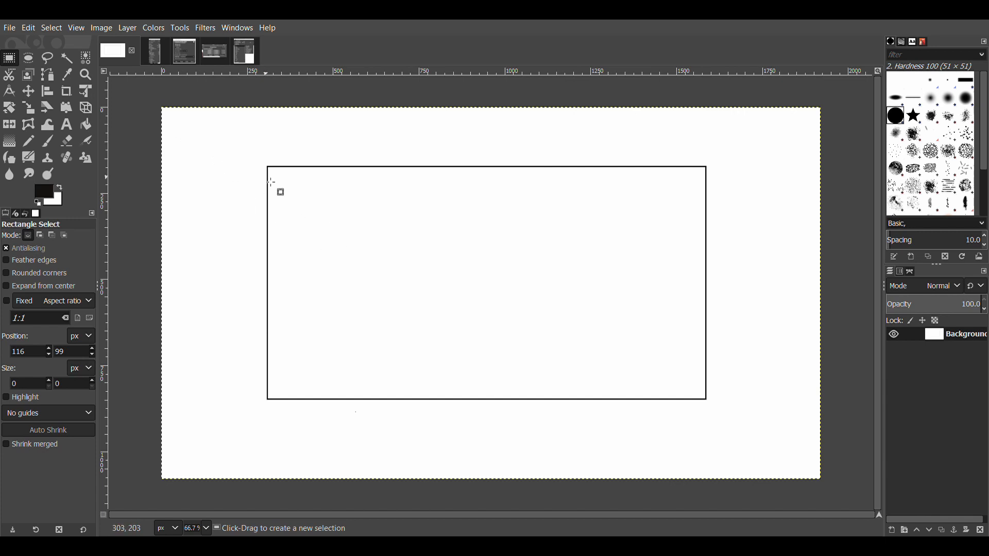
{"action": "left_click", "coordinate": [29, 59]}
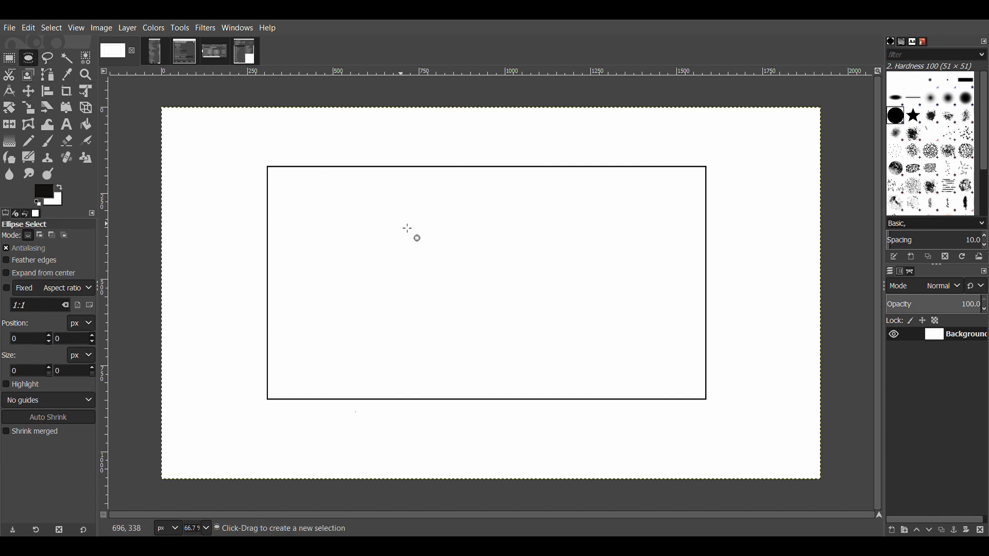
{"action": "left_click_drag", "start_coordinate": [306, 146], "coordinate": [567, 405]}
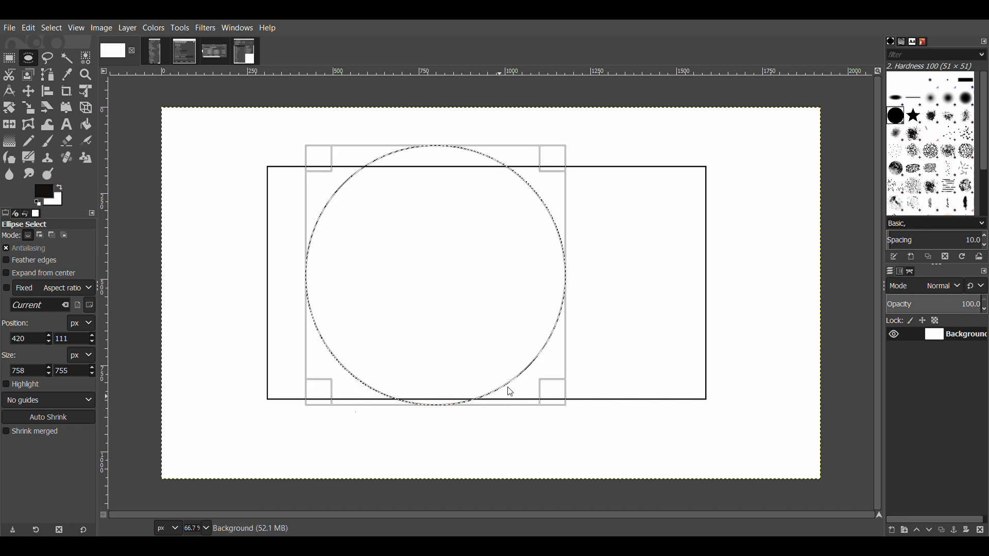
{"action": "key", "text": "ctrl+y"}
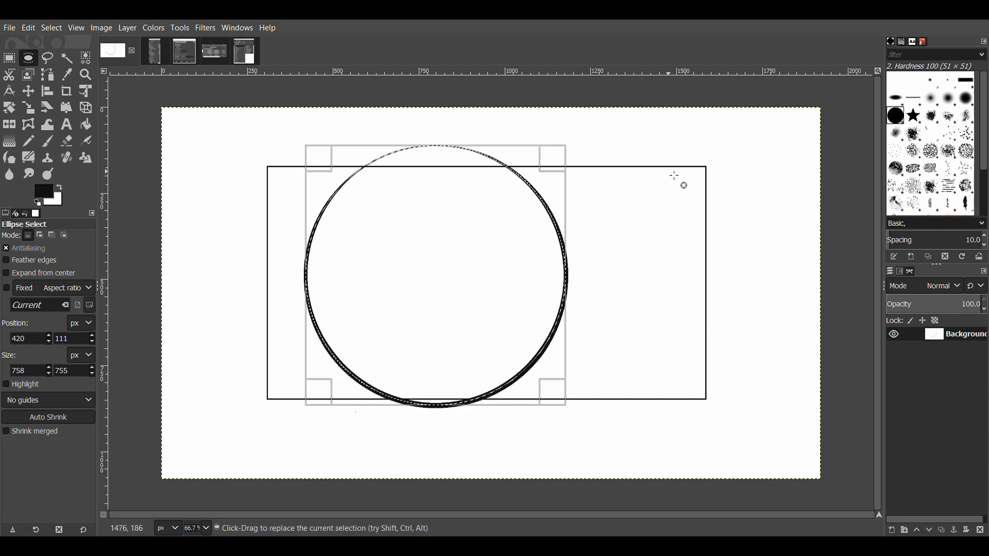
{"action": "left_click", "coordinate": [685, 152]}
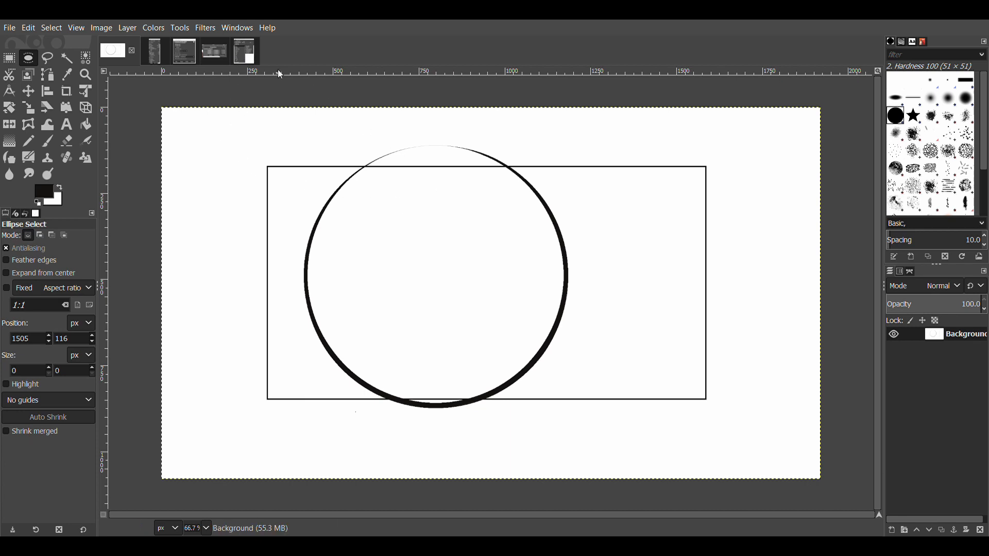
- Examine the stroke style options in the Stroke Selection dialog screenshot and return to the canvas
{"action": "left_click", "coordinate": [186, 52]}
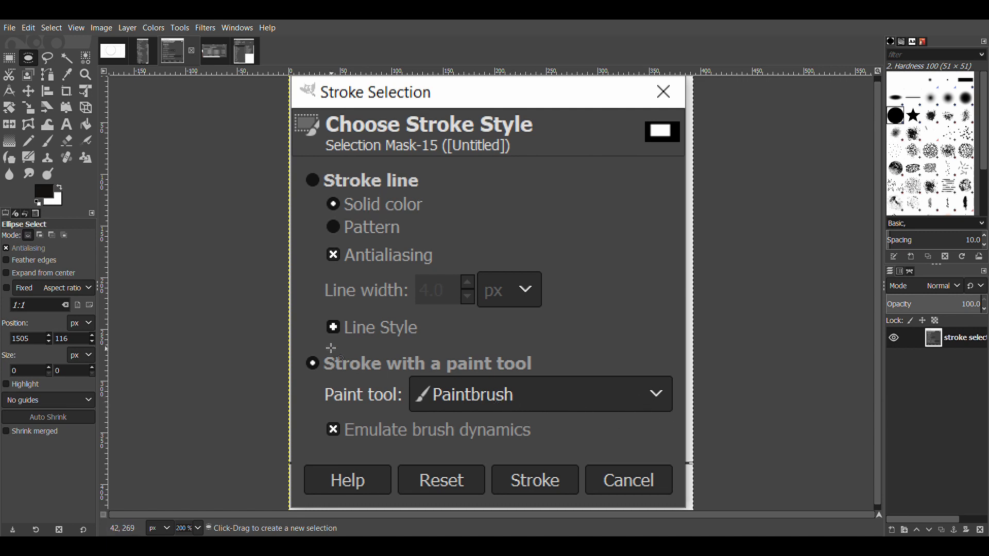
{"action": "left_click", "coordinate": [123, 55]}
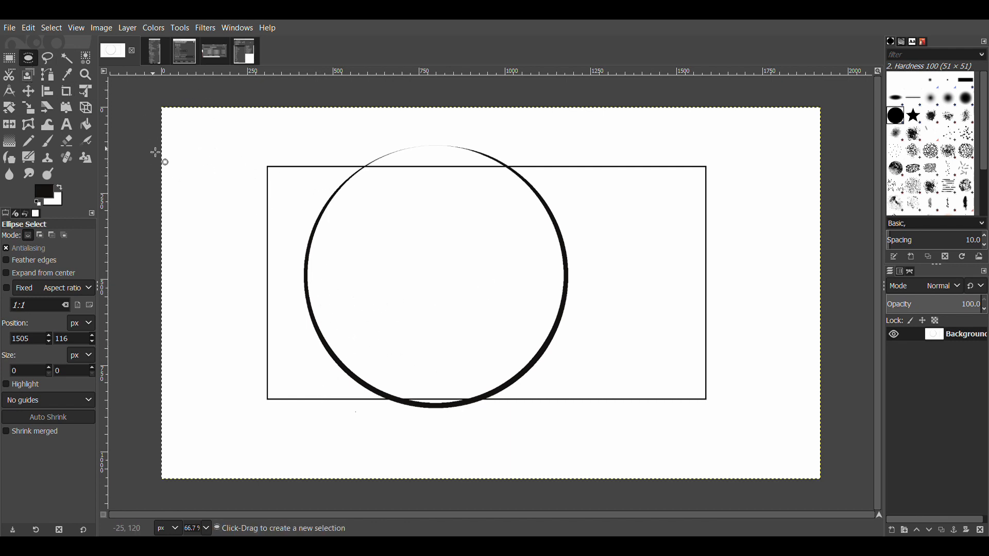
- Stroke a rectangular selection about 902 × 702 px with a thin orange outline on the kibos layer and clear the selection
{"action": "left_click", "coordinate": [15, 64]}
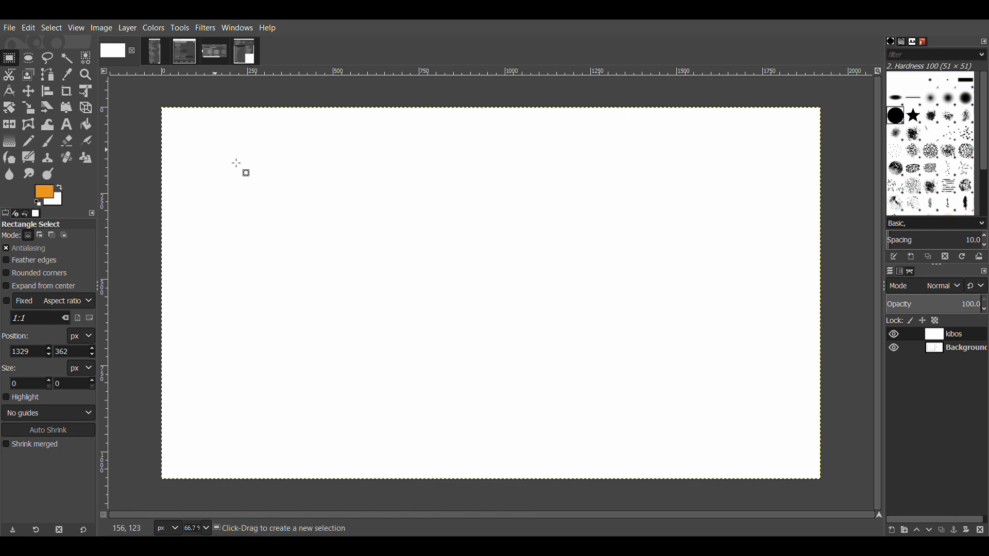
{"action": "left_click_drag", "start_coordinate": [270, 160], "coordinate": [580, 404]}
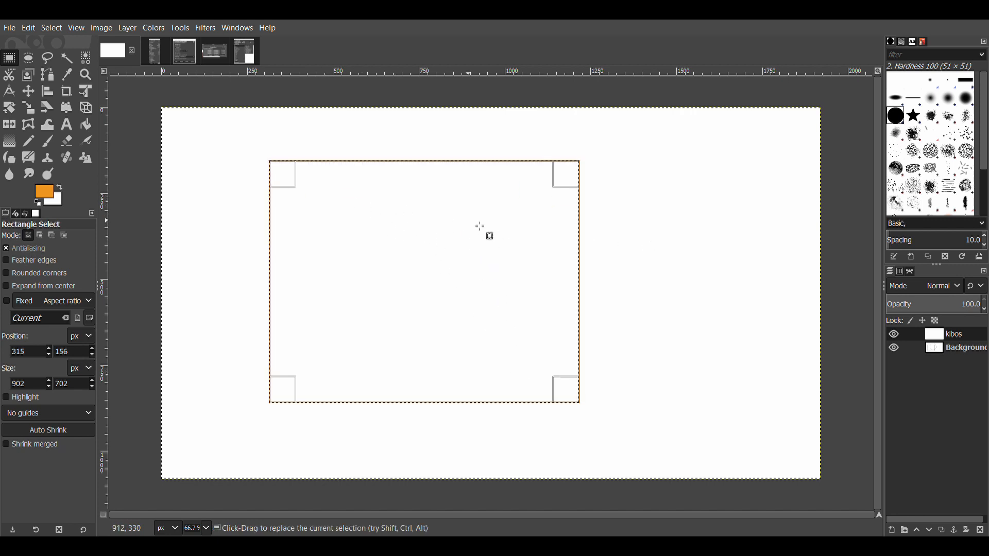
{"action": "left_click", "coordinate": [659, 248]}
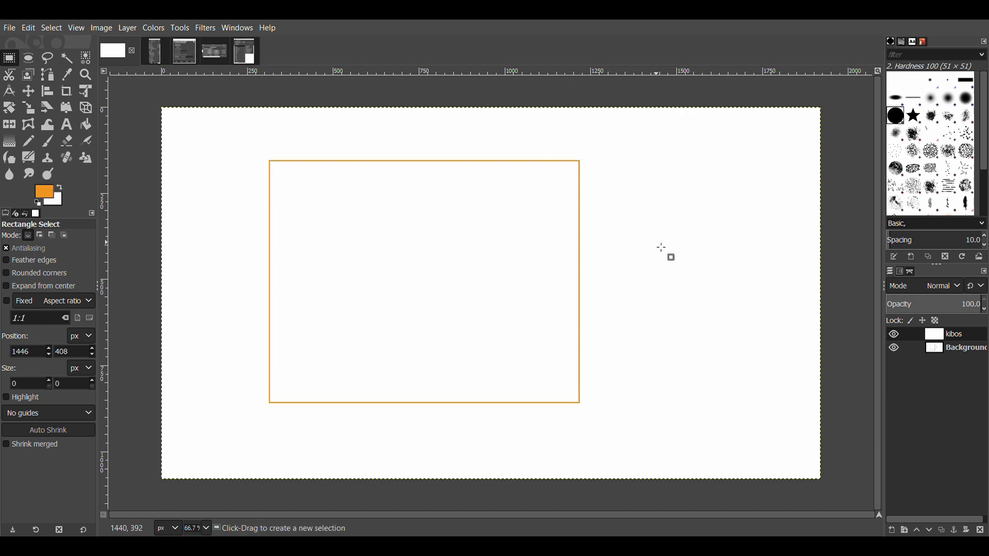
- Distort the kibos layer with a Perspective transform, pulling its upper-left and lower-right corners inward, and hide the Background layer
{"action": "left_click", "coordinate": [87, 109]}
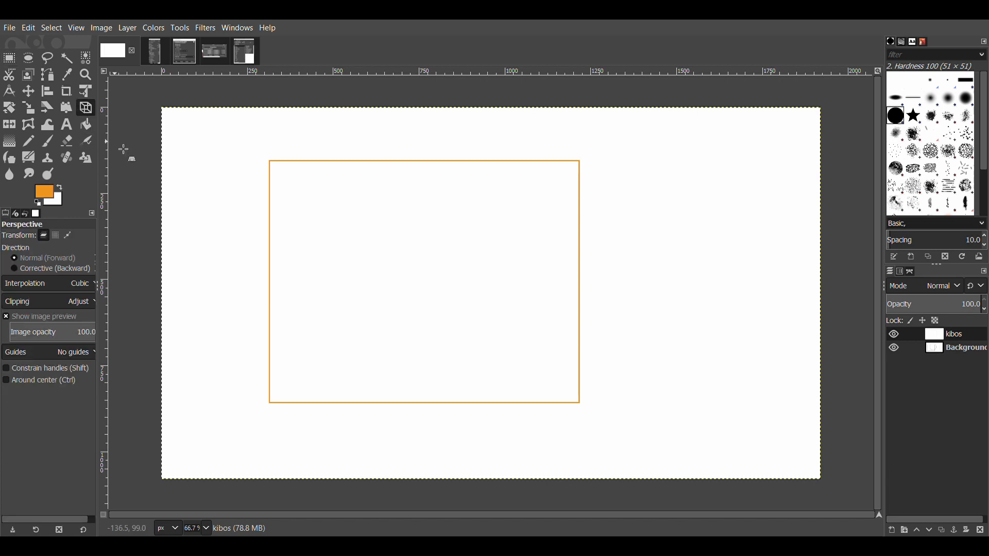
{"action": "left_click", "coordinate": [370, 205]}
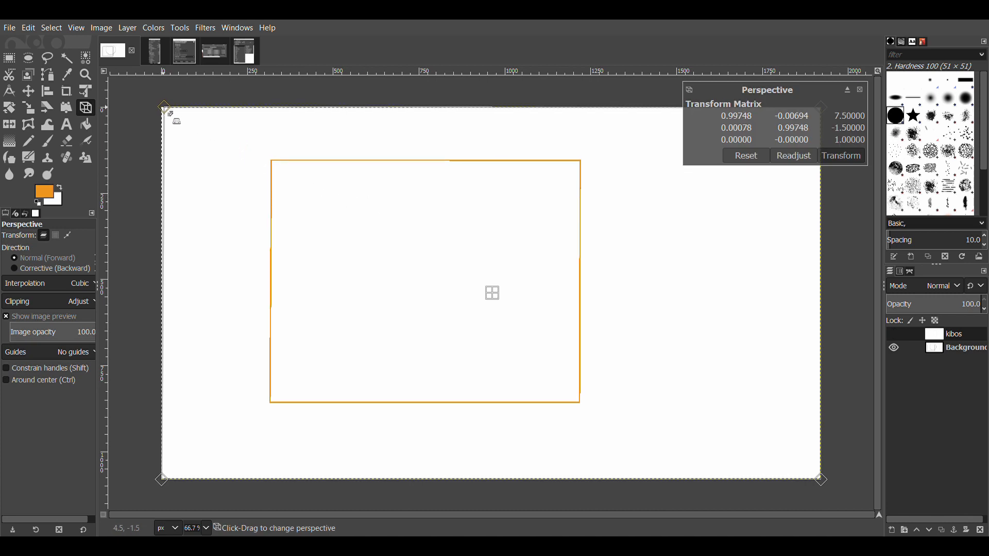
{"action": "left_click_drag", "start_coordinate": [170, 113], "coordinate": [365, 211]}
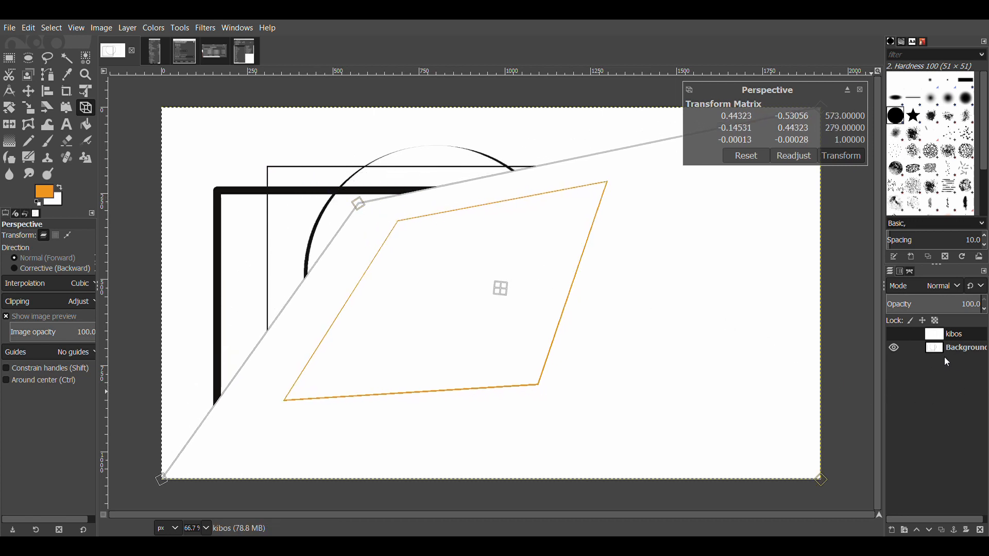
{"action": "left_click", "coordinate": [896, 334]}
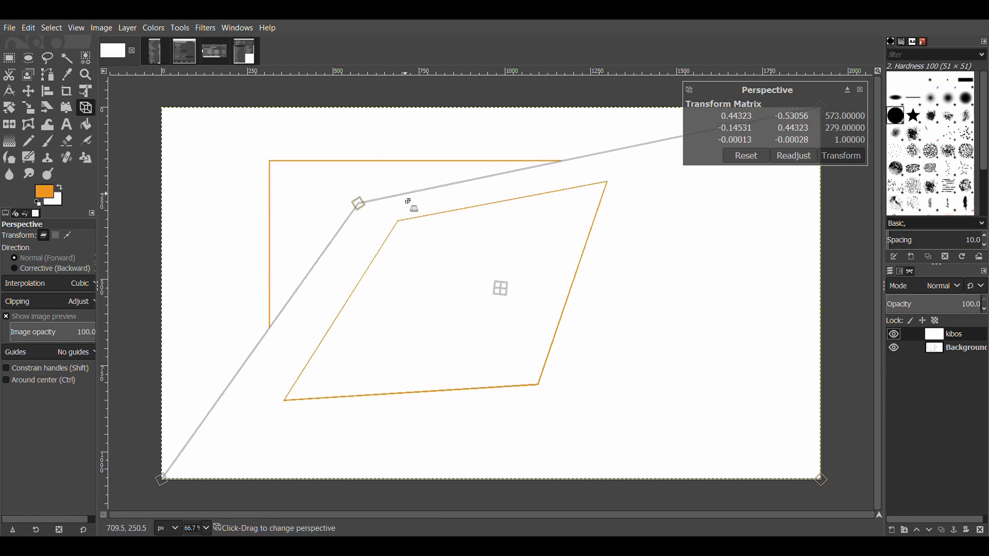
{"action": "left_click", "coordinate": [895, 349]}
{"action": "left_click_drag", "start_coordinate": [360, 203], "coordinate": [434, 203]}
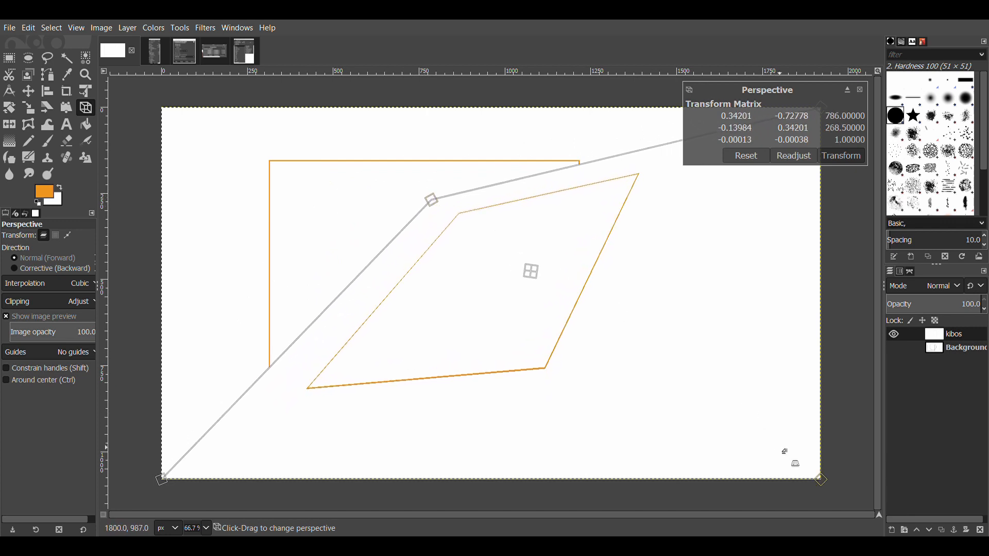
{"action": "left_click_drag", "start_coordinate": [824, 481], "coordinate": [663, 300]}
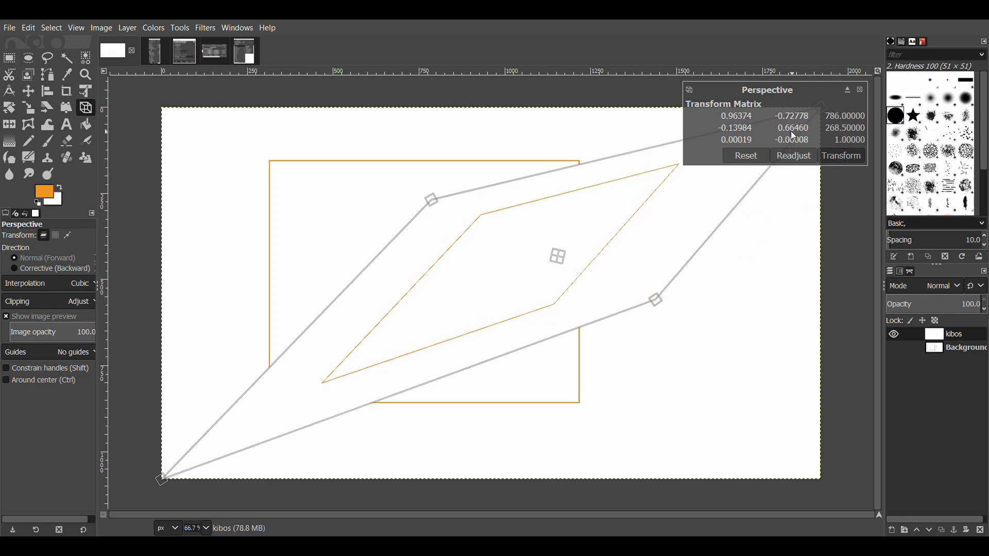
{"action": "left_click", "coordinate": [848, 156]}
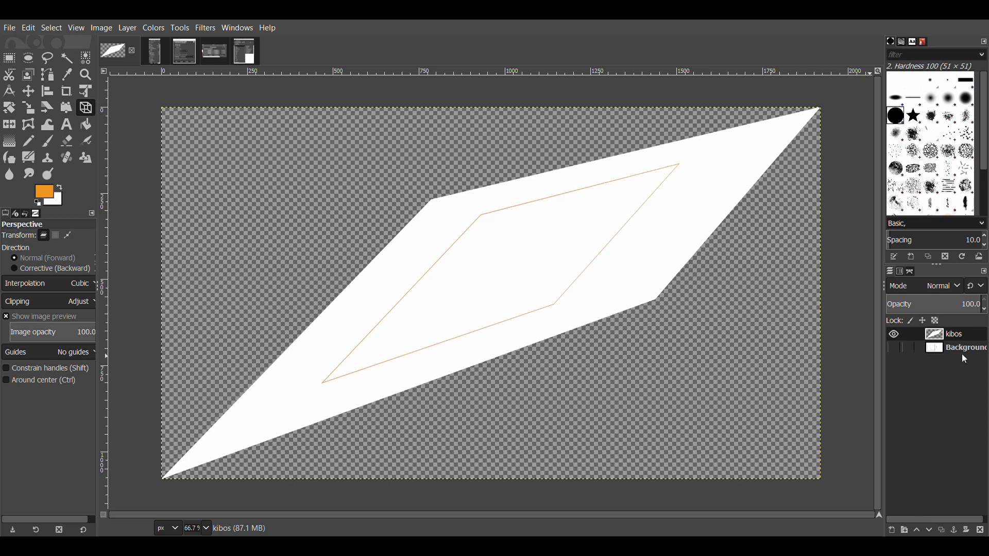
- Compare the distorted layer with and without the Background, and inspect the Perspective dialog in the 3d perspective.png screenshot
{"action": "left_click", "coordinate": [895, 348]}
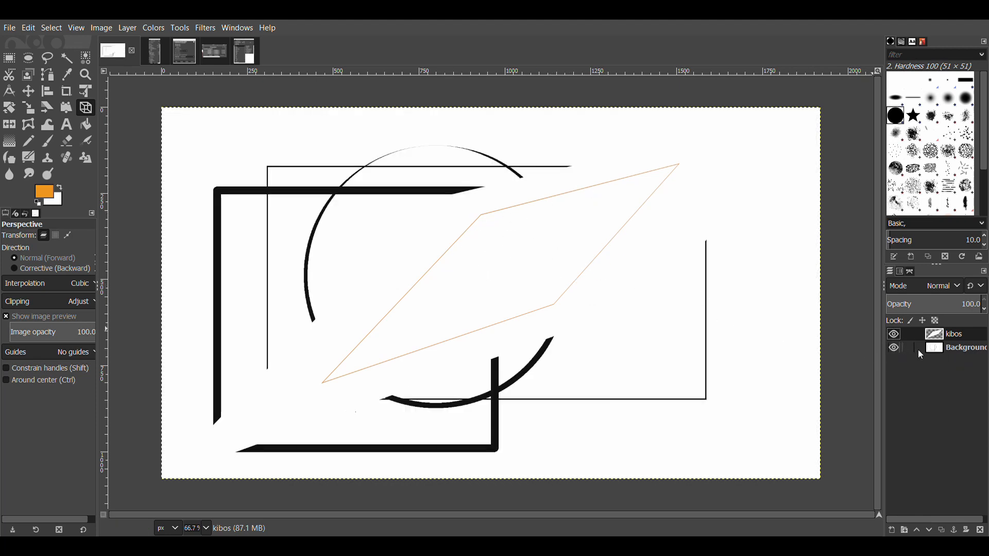
{"action": "left_click", "coordinate": [894, 349]}
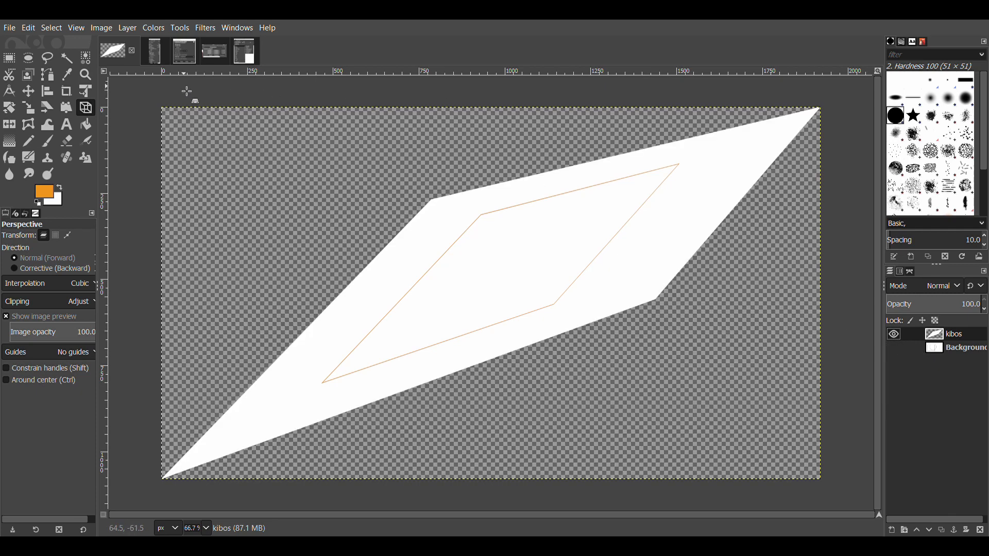
{"action": "left_click", "coordinate": [220, 54]}
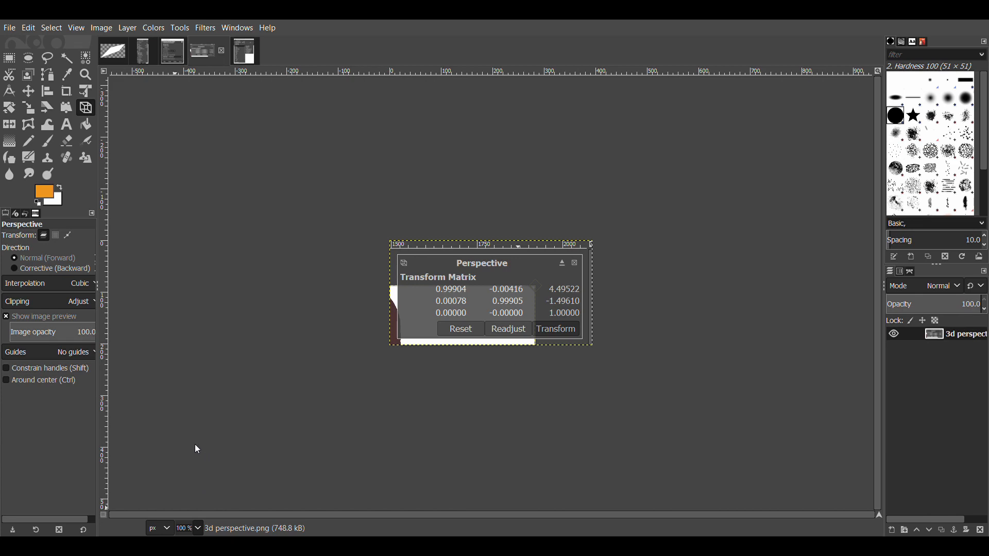
{"action": "key", "text": "3"}
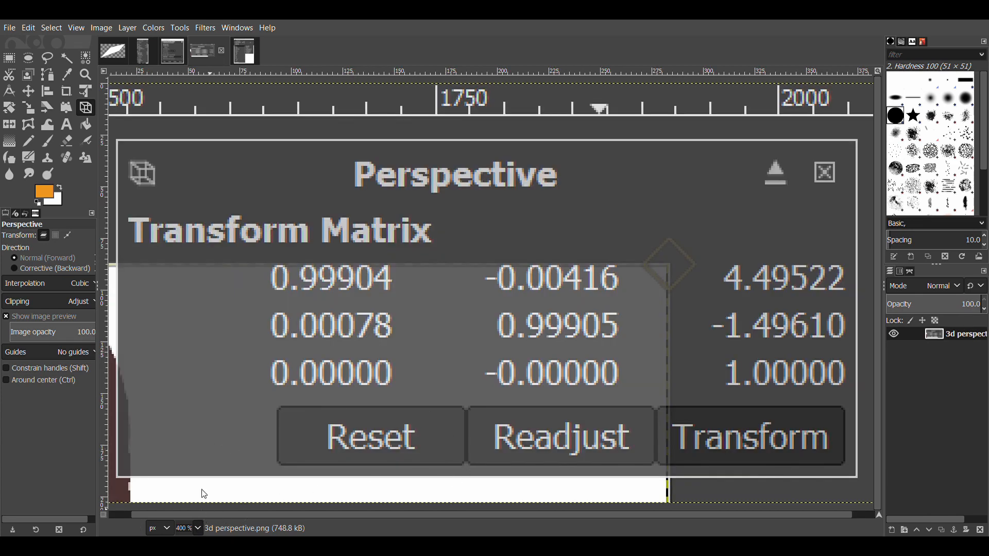
{"action": "key", "text": "2"}
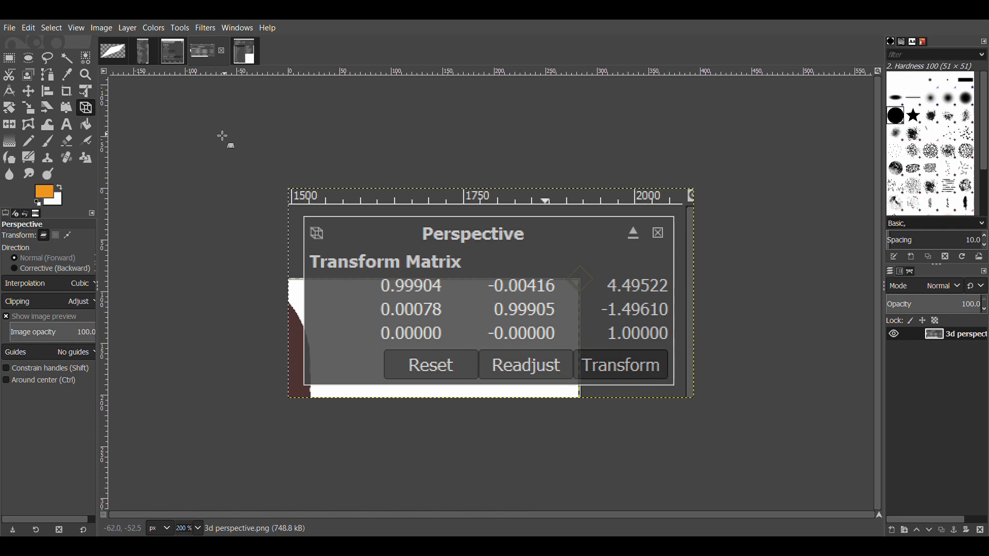
{"action": "left_click", "coordinate": [123, 52]}
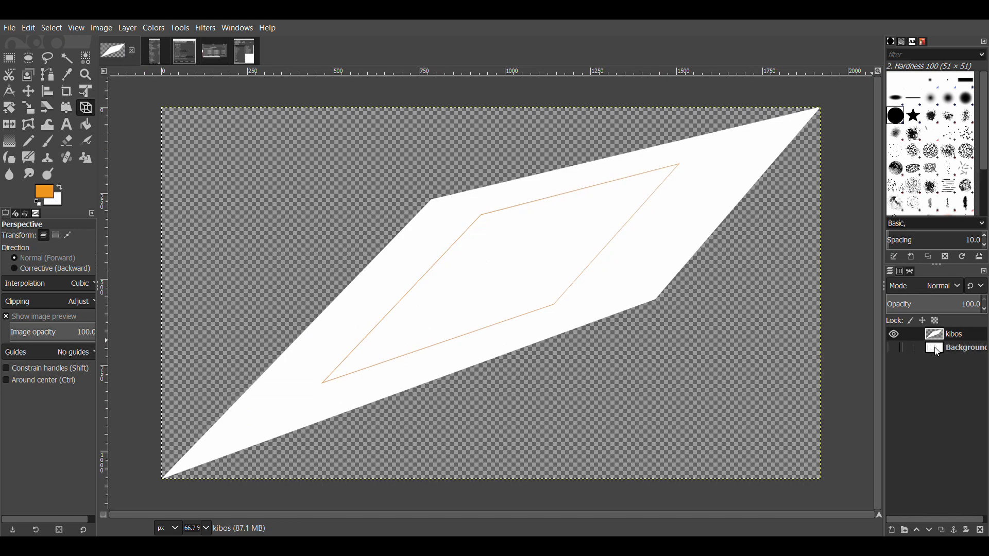
- Show the Background layer again and add a new white layer above the kibos layer
{"action": "left_click", "coordinate": [894, 349]}
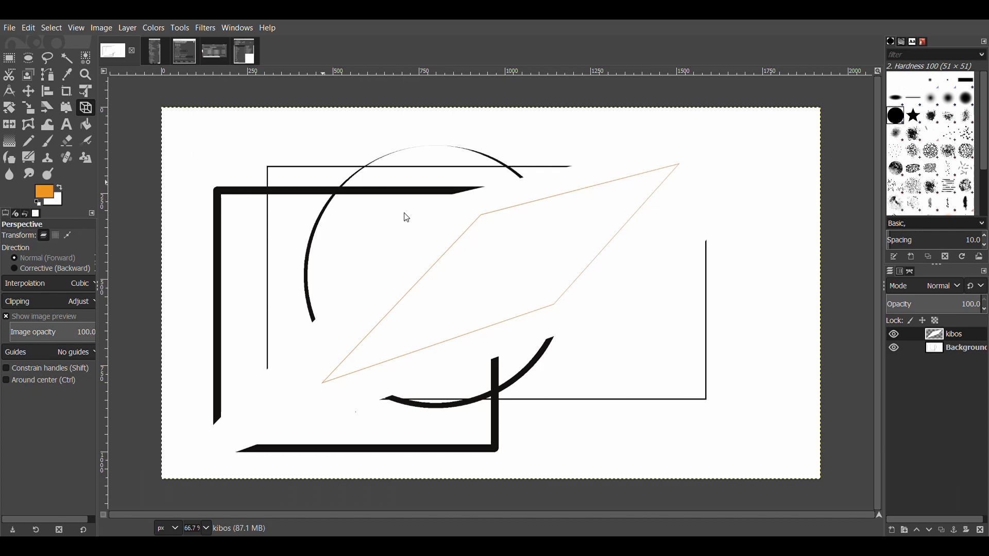
{"action": "left_click", "coordinate": [572, 441]}
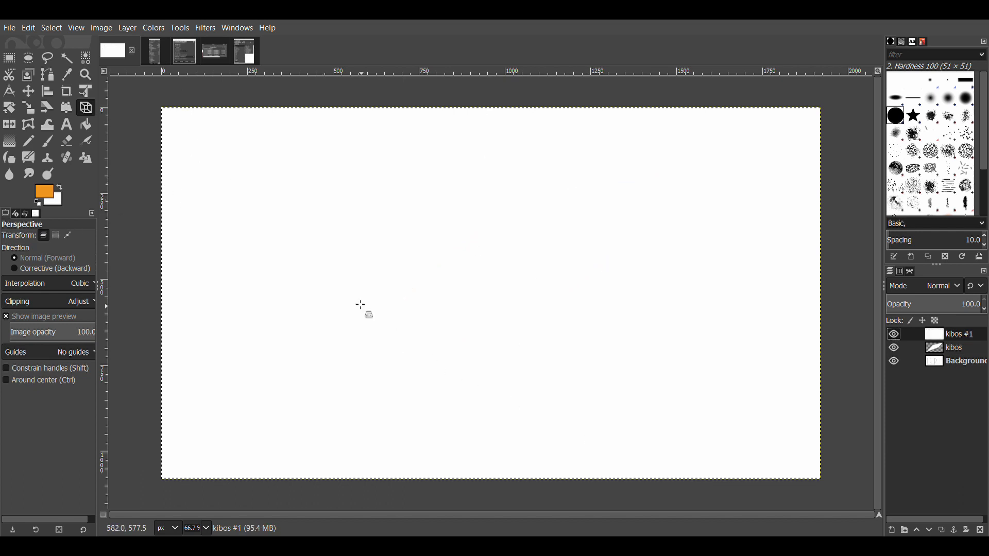
- Paint a broad orange zigzag with the Paintbrush at size 308, plus a soft orange stroke using the 2. Hardness 025 brush at size 51
{"action": "left_click", "coordinate": [48, 140]}
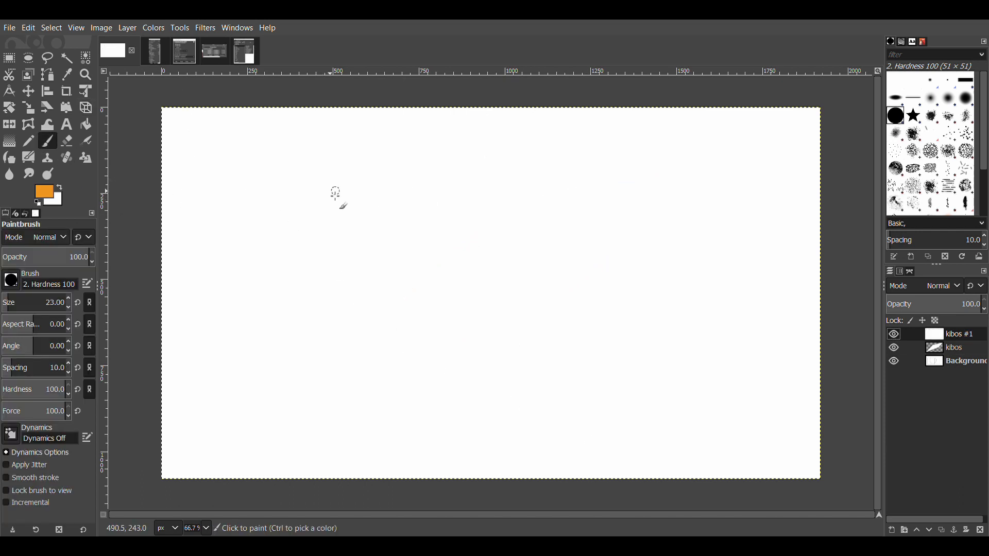
{"action": "left_click_drag", "start_coordinate": [20, 301], "coordinate": [33, 301]}
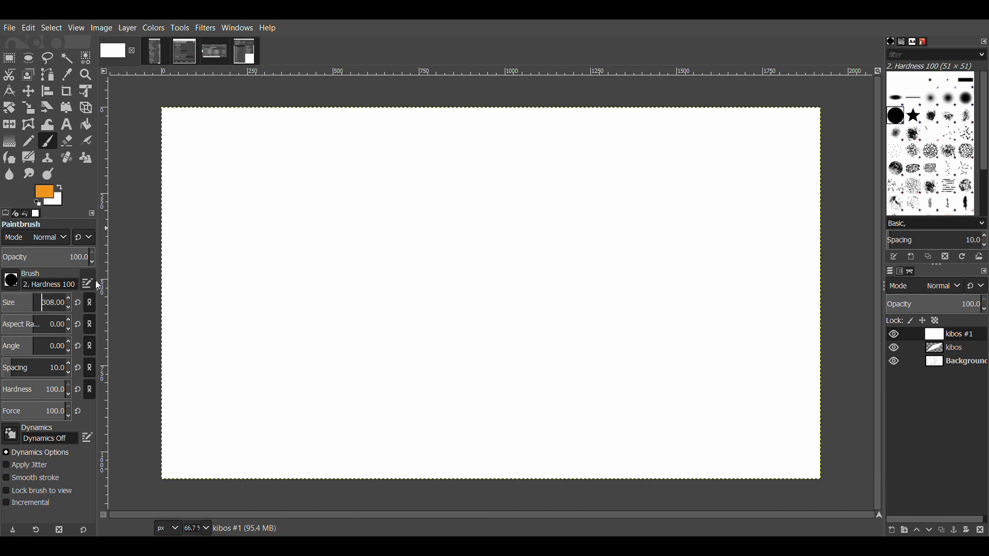
{"action": "mouse_move", "coordinate": [477, 190]}
{"action": "left_mouse_down"}
{"action": "mouse_move", "coordinate": [287, 263]}
{"action": "mouse_move", "coordinate": [561, 296]}
{"action": "mouse_move", "coordinate": [471, 390]}
{"action": "left_mouse_up"}
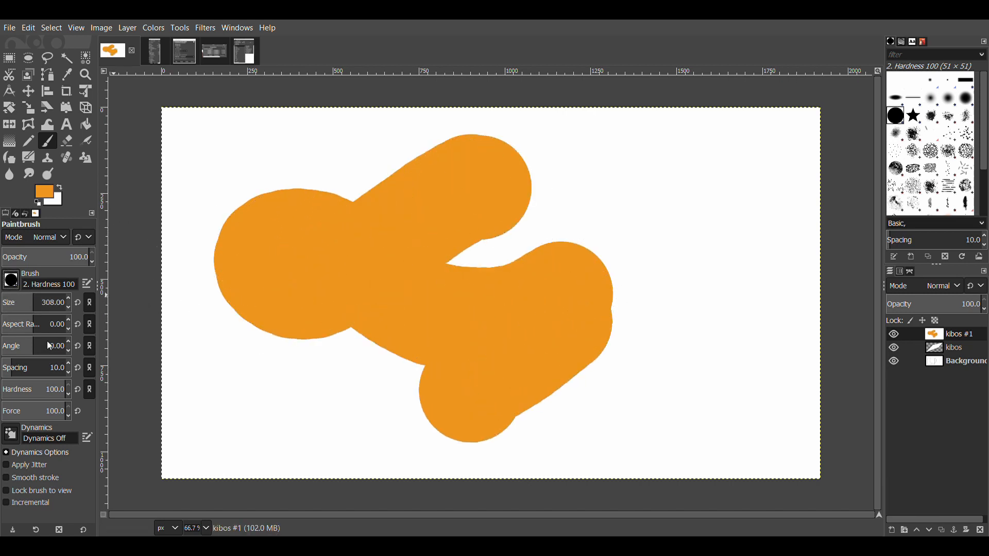
{"action": "left_click", "coordinate": [36, 327]}
{"action": "mouse_move", "coordinate": [369, 340]}
{"action": "left_mouse_down"}
{"action": "mouse_move", "coordinate": [303, 377]}
{"action": "mouse_move", "coordinate": [269, 372]}
{"action": "left_mouse_up"}
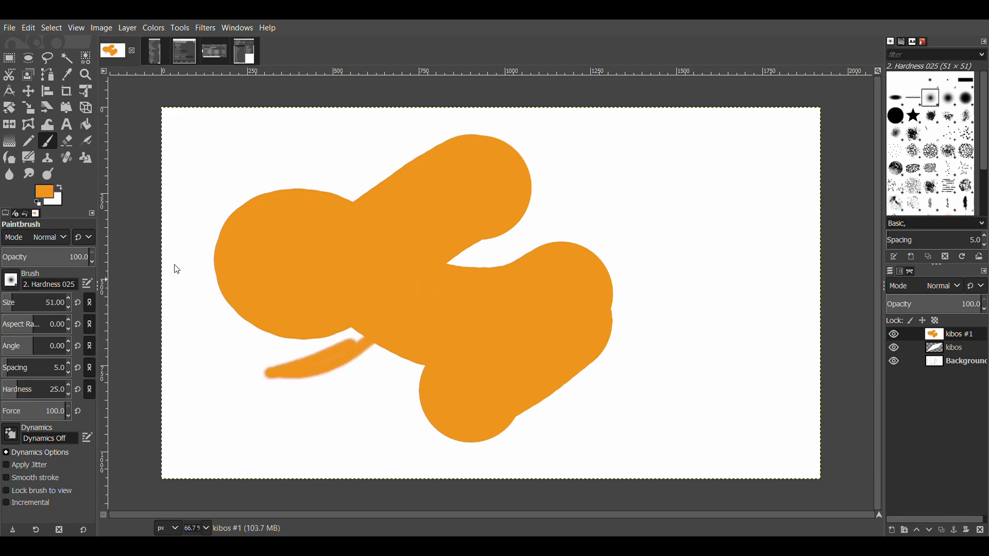
- Change the foreground colour to magenta and paint a soft winding scribble across the lower part of the orange shape
{"action": "left_click", "coordinate": [219, 269]}
{"action": "left_click", "coordinate": [197, 305]}
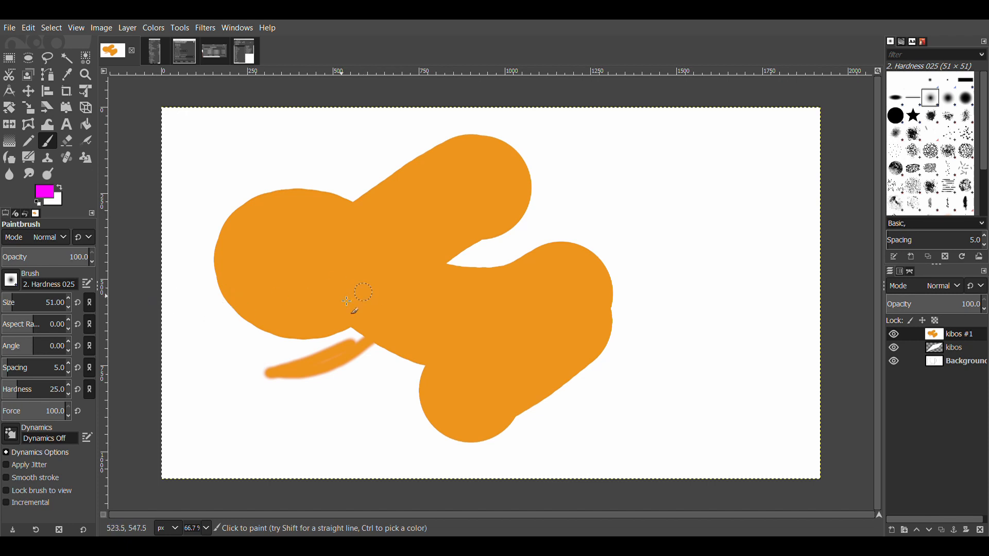
{"action": "mouse_move", "coordinate": [310, 296]}
{"action": "left_mouse_down"}
{"action": "mouse_move", "coordinate": [409, 327]}
{"action": "mouse_move", "coordinate": [454, 353]}
{"action": "mouse_move", "coordinate": [652, 332]}
{"action": "mouse_move", "coordinate": [350, 343]}
{"action": "mouse_move", "coordinate": [601, 382]}
{"action": "left_mouse_up"}
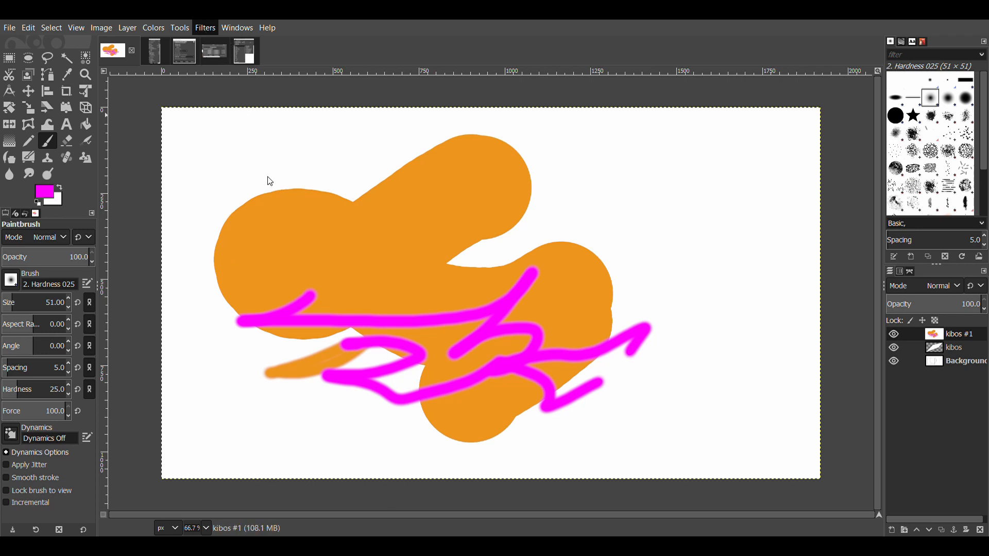
- Examine the filter categories and the Blur options in the artistic.png screenshot at 200% zoom
{"action": "left_click", "coordinate": [250, 59]}
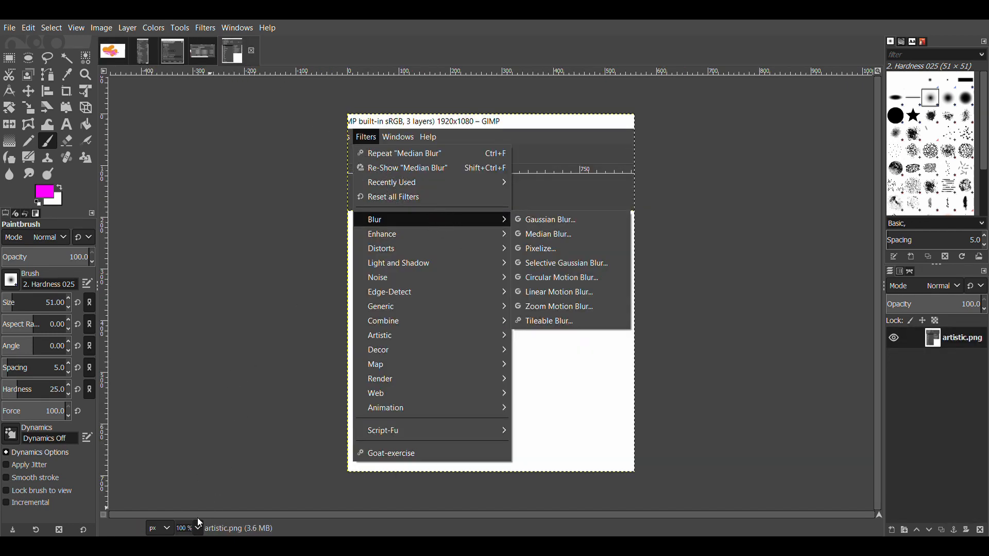
{"action": "key", "text": "2"}
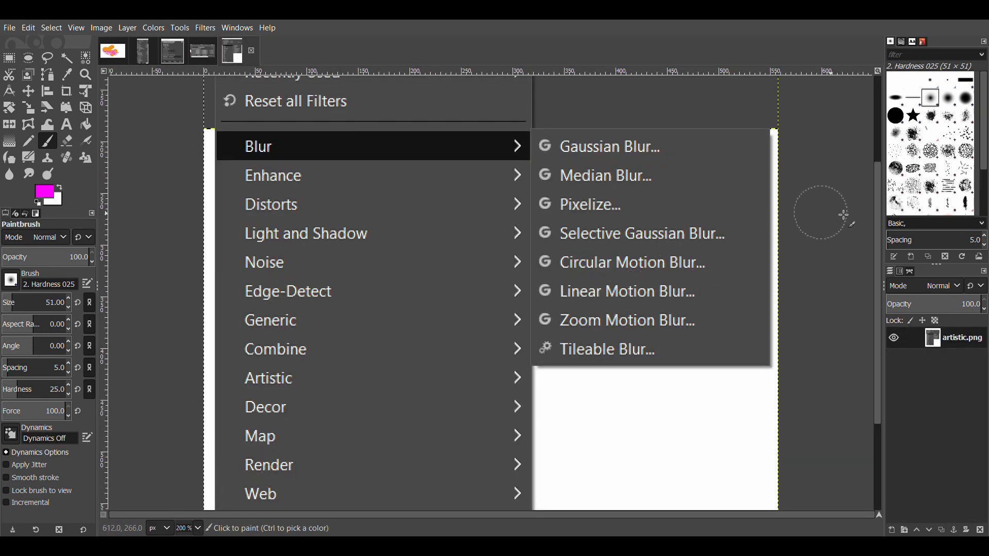
{"action": "mouse_move", "coordinate": [877, 203]}
{"action": "left_mouse_down"}
{"action": "mouse_move", "coordinate": [907, 110]}
{"action": "mouse_move", "coordinate": [867, 267]}
{"action": "left_mouse_up"}
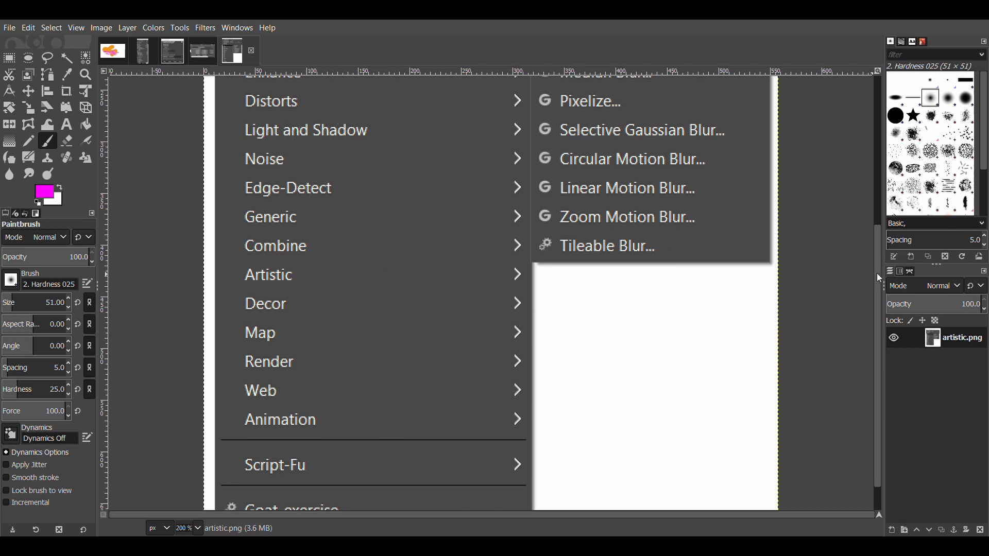
{"action": "left_click_drag", "start_coordinate": [876, 274], "coordinate": [876, 284]}
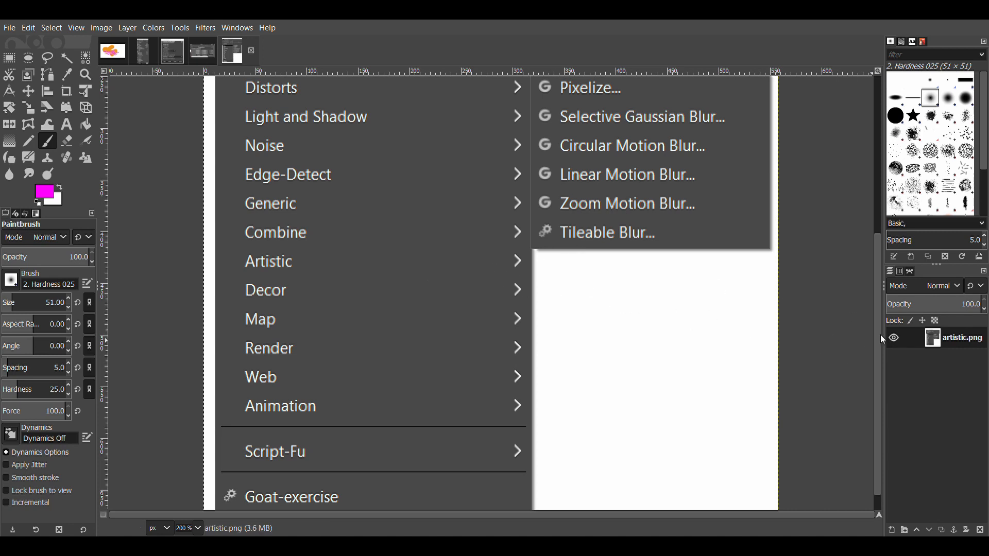
{"action": "left_click_drag", "start_coordinate": [881, 337], "coordinate": [871, 355]}
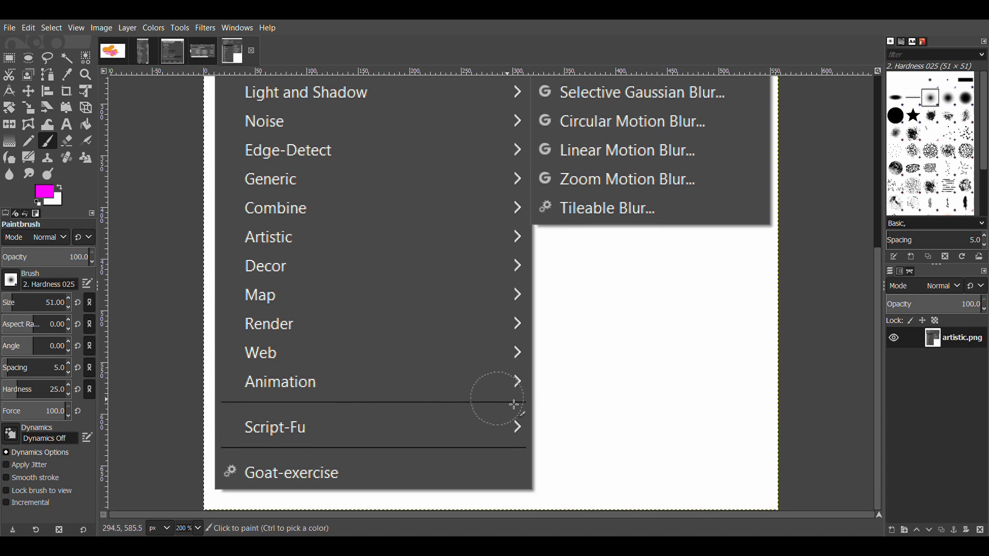
{"action": "scroll", "coordinate": [881, 335], "scroll_direction": "up", "scroll_amount": 5}
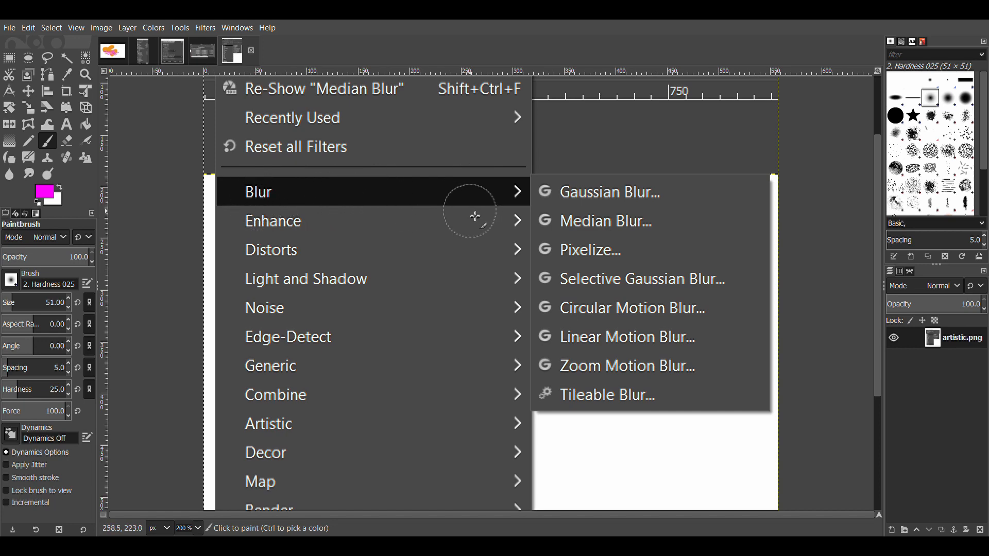
- Apply a Gaussian Blur of size 38.20 in X and Y to the painted layer, plus an Apply Canvas texture with Top-right direction and depth 15
{"action": "left_click", "coordinate": [114, 52]}
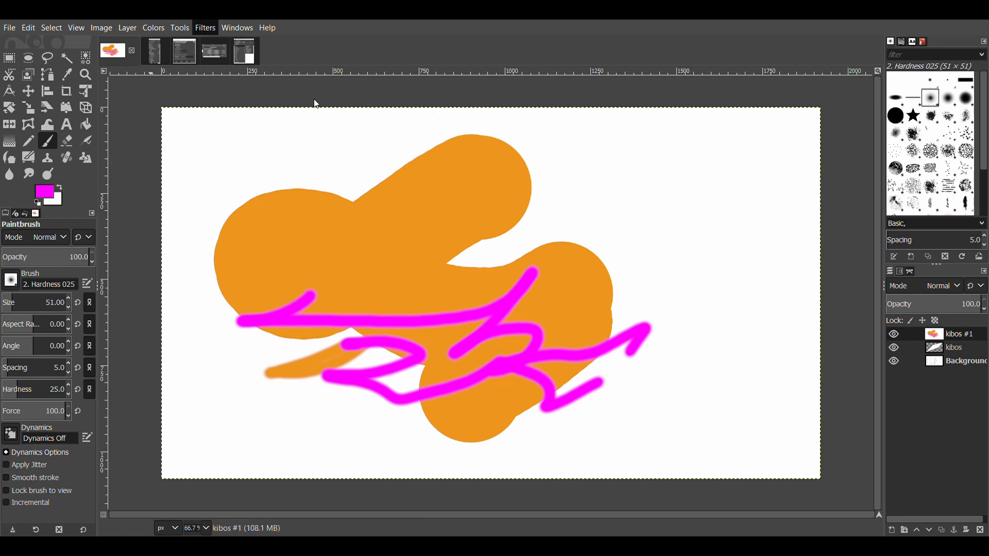
{"action": "left_click", "coordinate": [433, 101]}
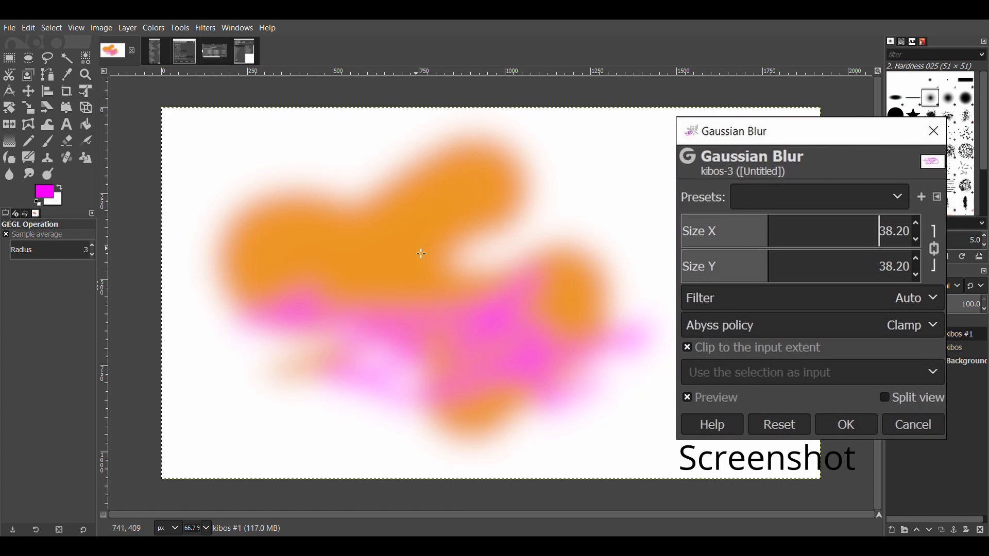
{"action": "key", "text": "Return"}
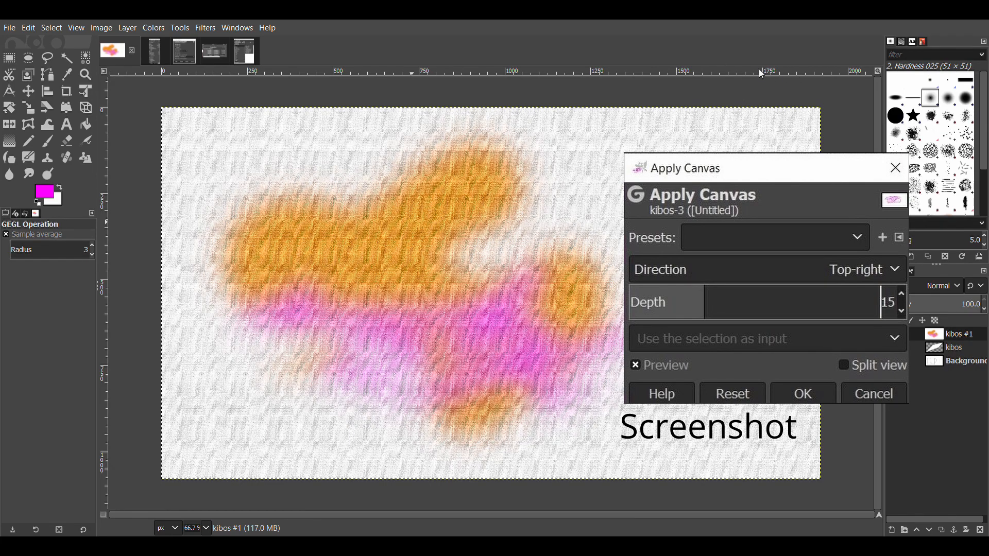
{"action": "key", "text": "Return"}
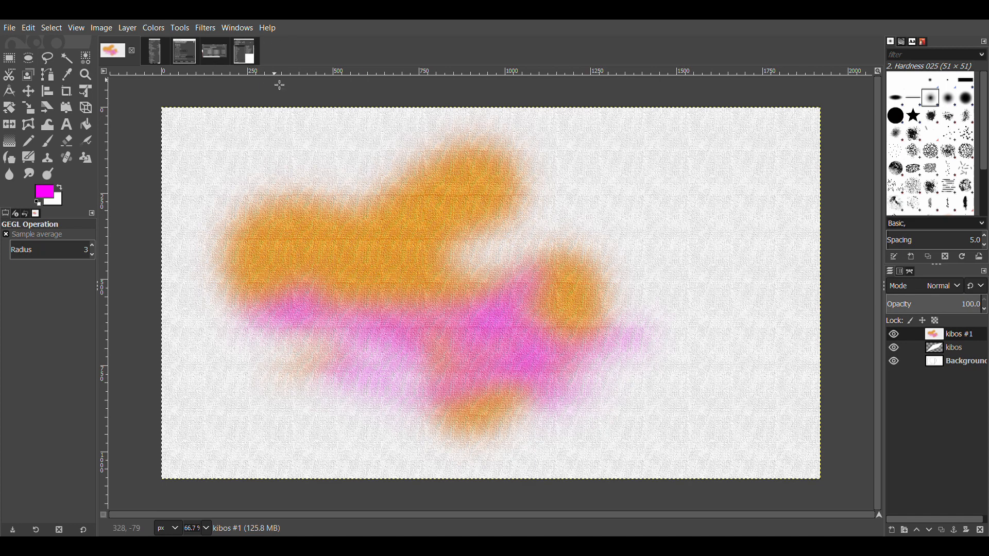
- Review the full list of filter categories in artistic.png once more and return to the textured painting
{"action": "left_click", "coordinate": [245, 51]}
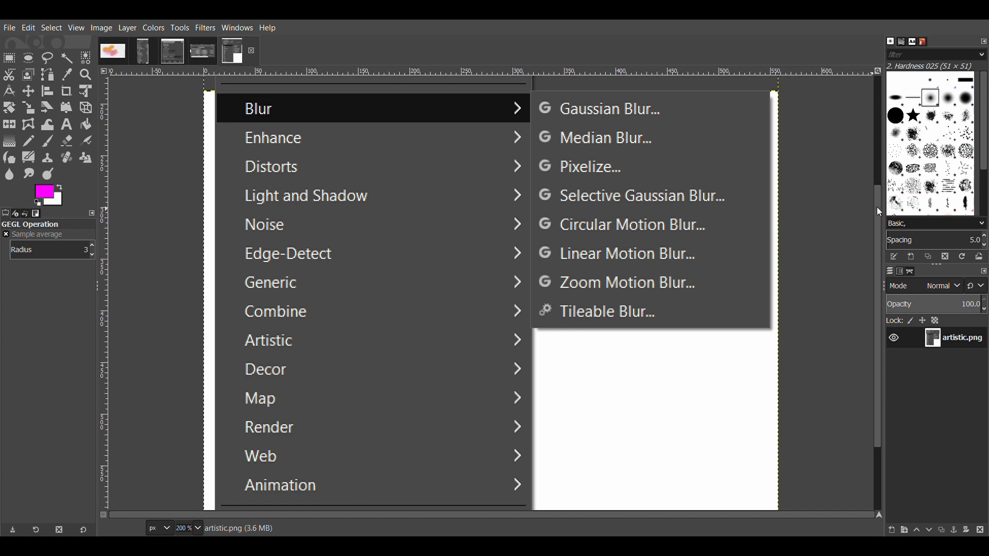
{"action": "scroll", "coordinate": [877, 206], "scroll_direction": "down", "scroll_amount": 2}
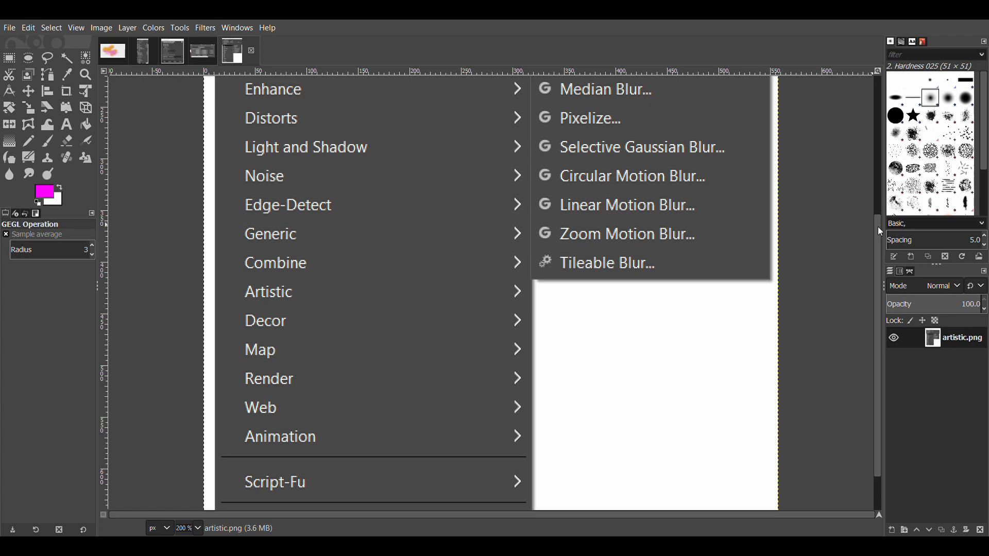
{"action": "scroll", "coordinate": [879, 216], "scroll_direction": "up", "scroll_amount": 2}
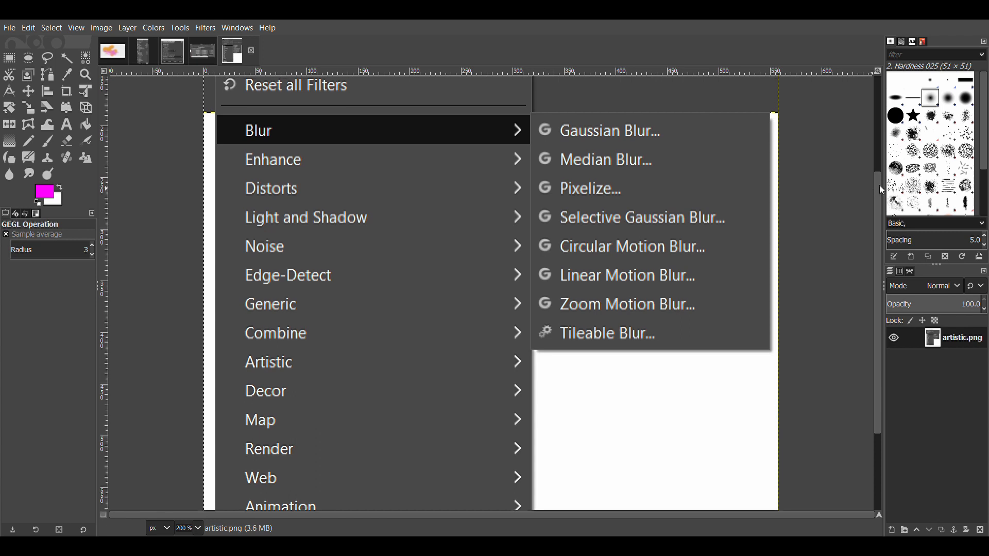
{"action": "scroll", "coordinate": [879, 185], "scroll_direction": "up", "scroll_amount": 2}
{"action": "scroll", "coordinate": [878, 190], "scroll_direction": "up", "scroll_amount": 1}
{"action": "scroll", "coordinate": [876, 199], "scroll_direction": "down", "scroll_amount": 4}
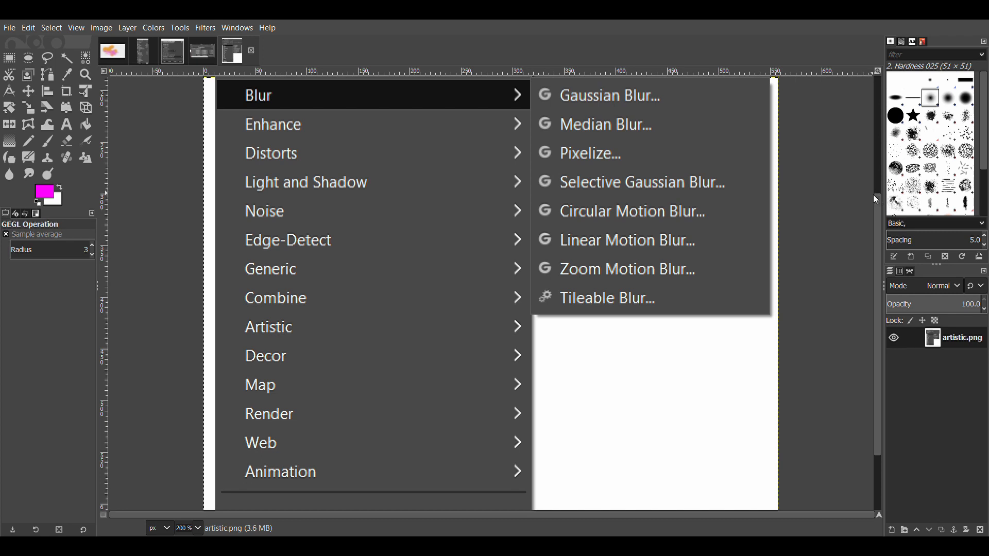
{"action": "left_click", "coordinate": [107, 59]}
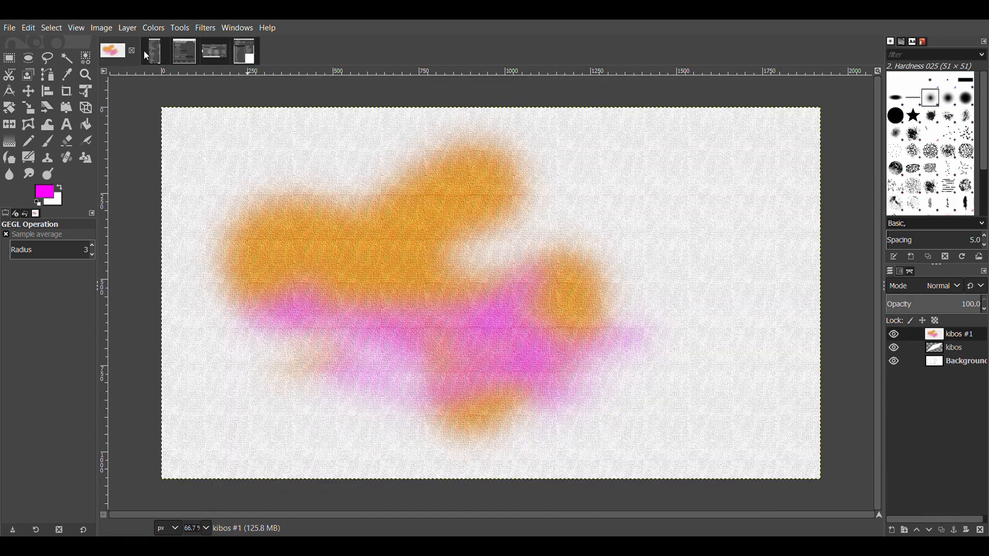
{"action": "left_click", "coordinate": [154, 52]}
{"action": "left_click", "coordinate": [118, 59]}
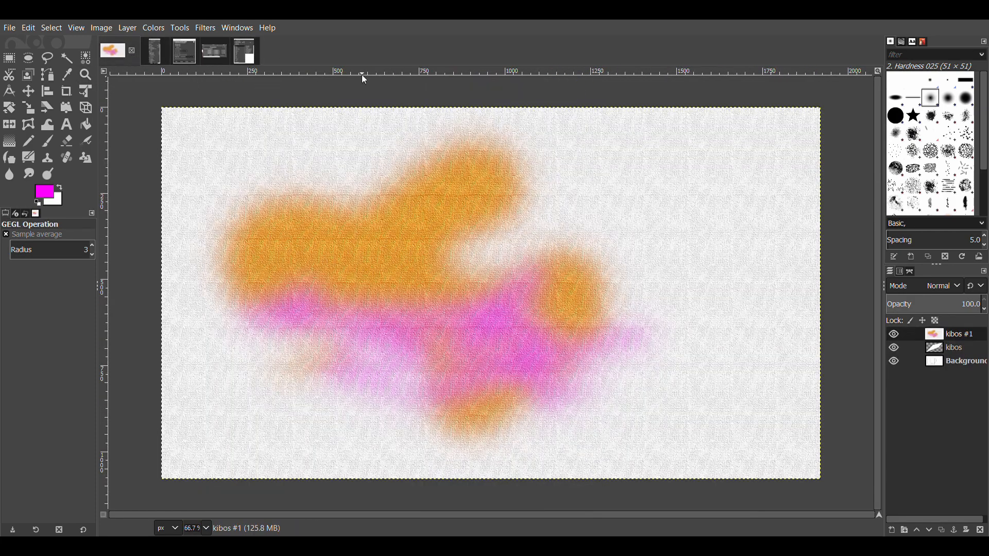